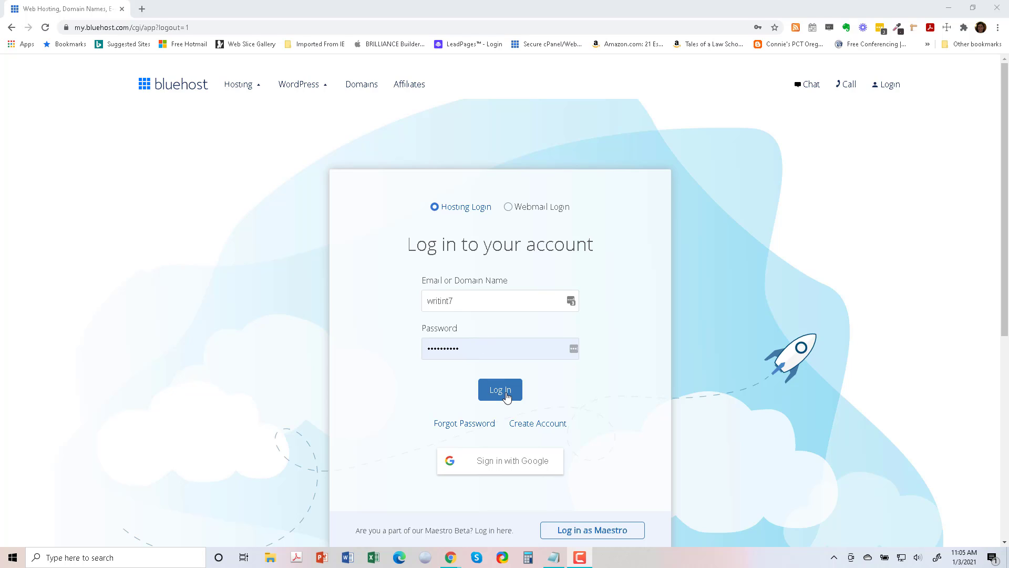
# Log in to the Bluehost hosting account with the filled-in credentials
pyautogui.click(506, 397)
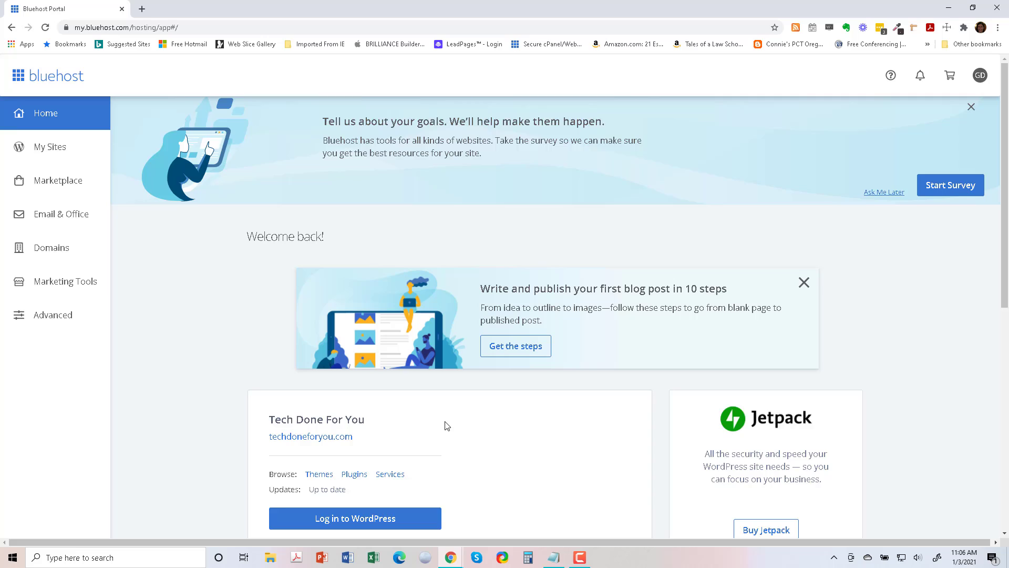
# Open My Sites from the sidebar and scroll down the list of WordPress sites
pyautogui.scroll(-1, 447, 425)
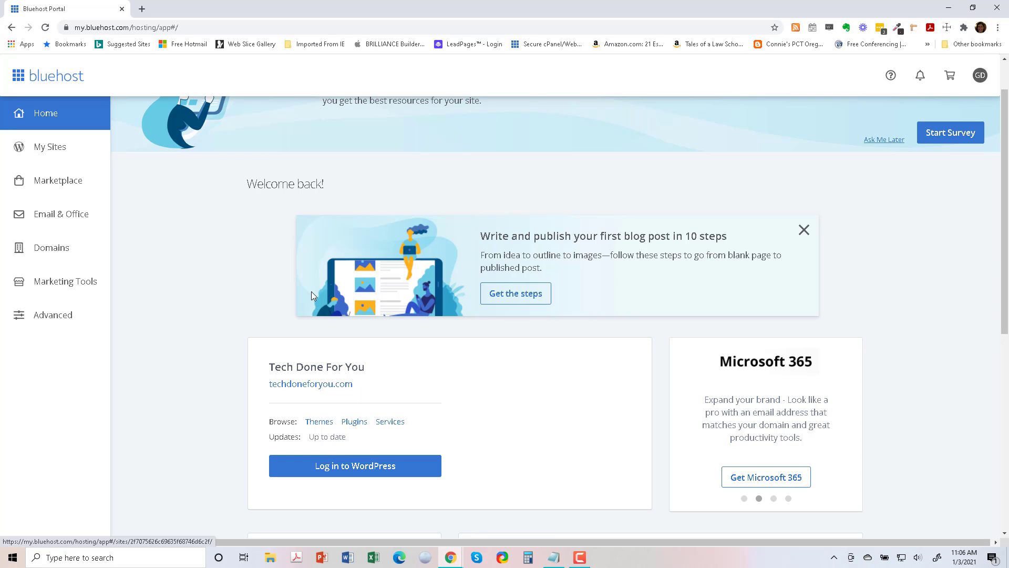
pyautogui.click(52, 152)
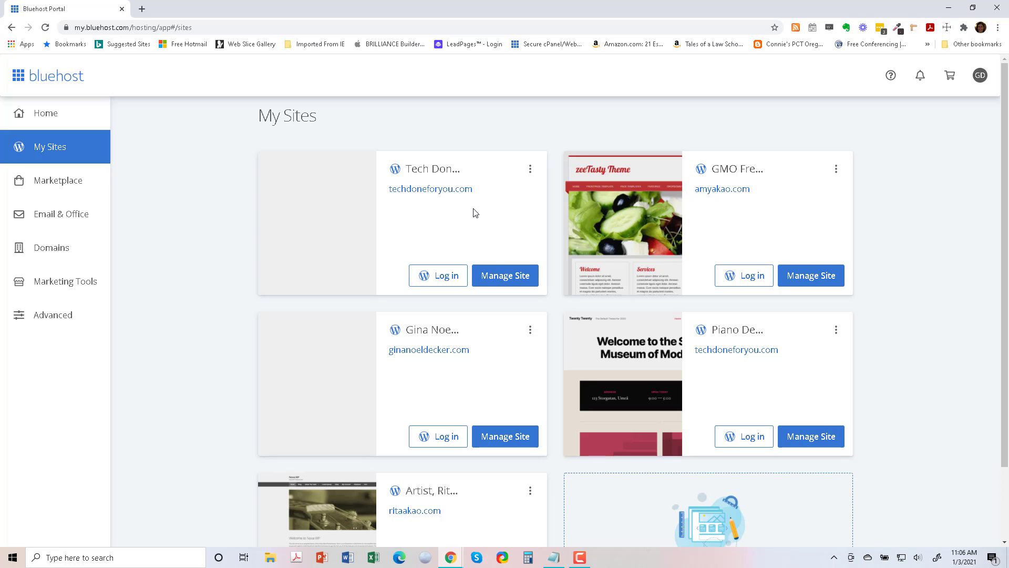
pyautogui.scroll(-2, 872, 370)
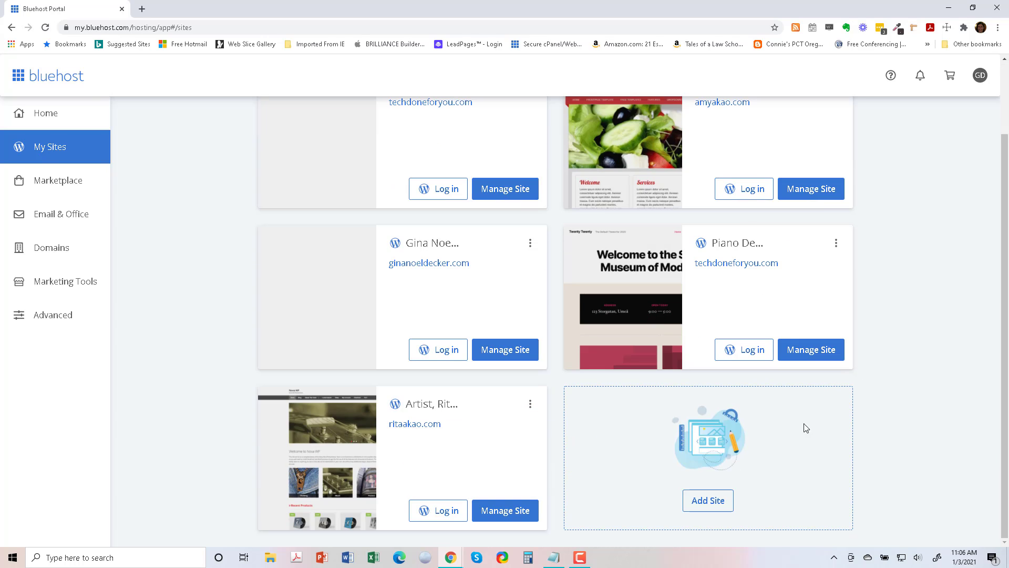
# Start a new WordPress site named 'Coach Done For You' with tagline 'Demo Videos for You'
pyautogui.click(716, 502)
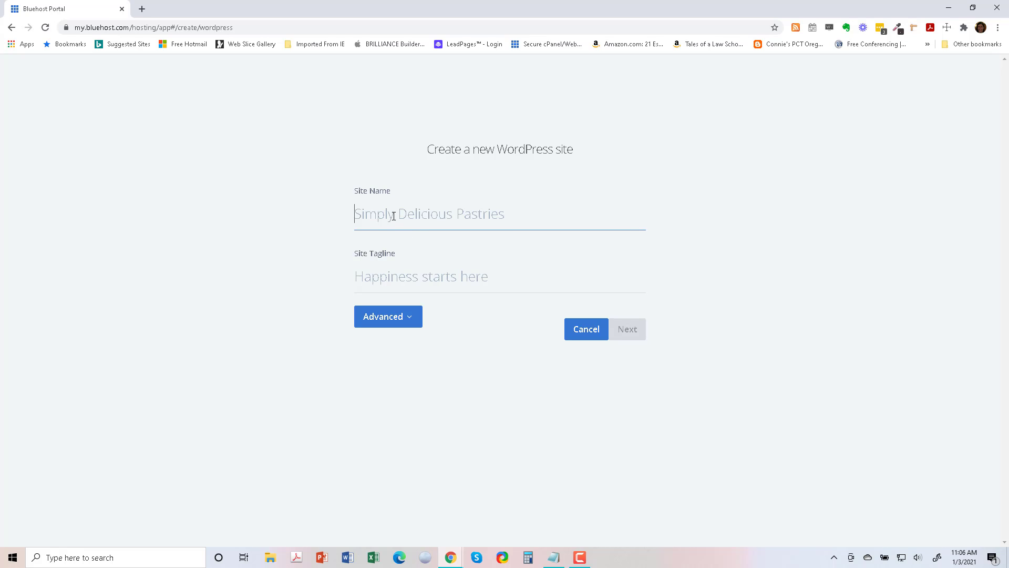
pyautogui.write('Coach Done F')
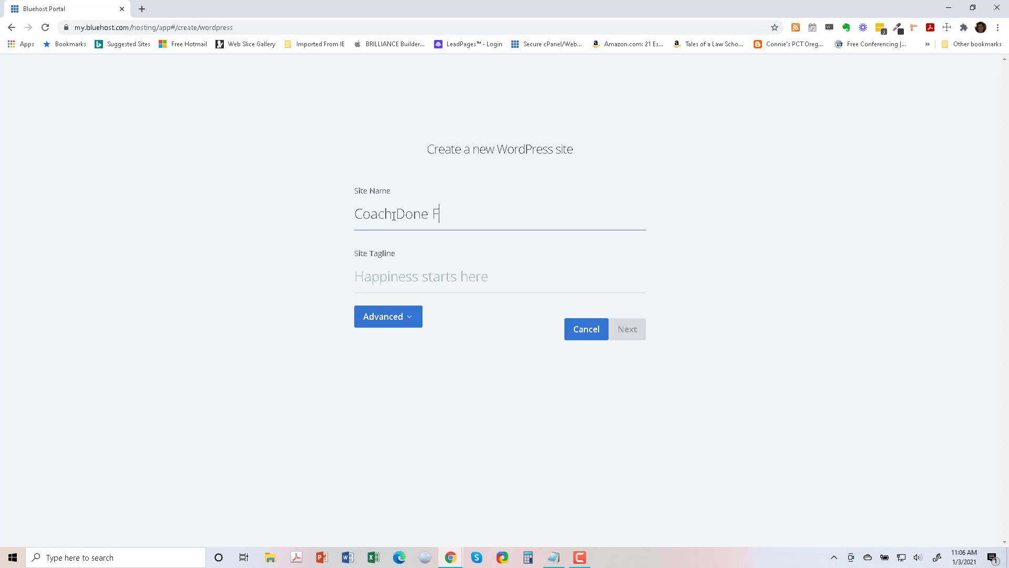
pyautogui.write('or You')
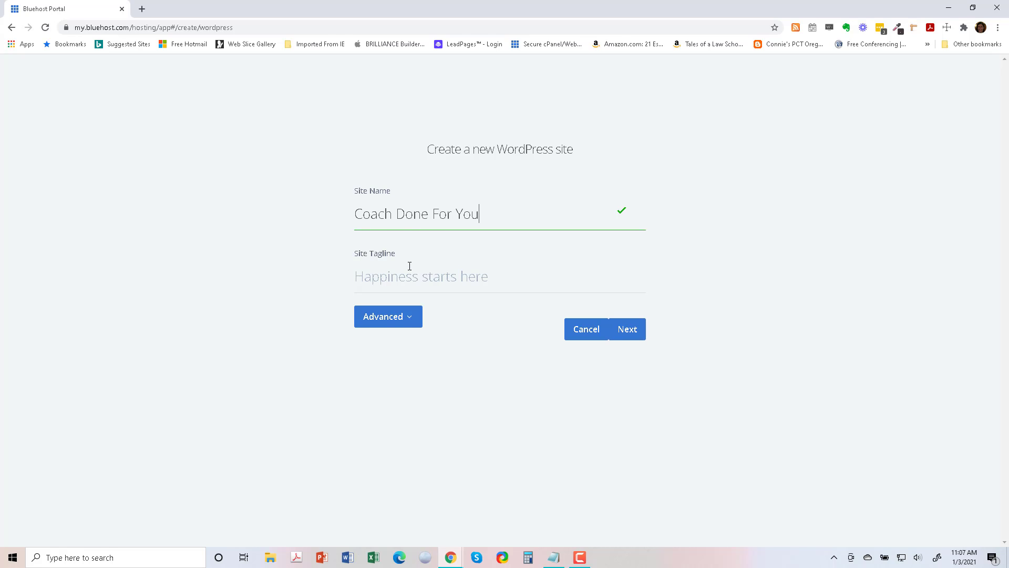
pyautogui.click(412, 277)
pyautogui.write('De')
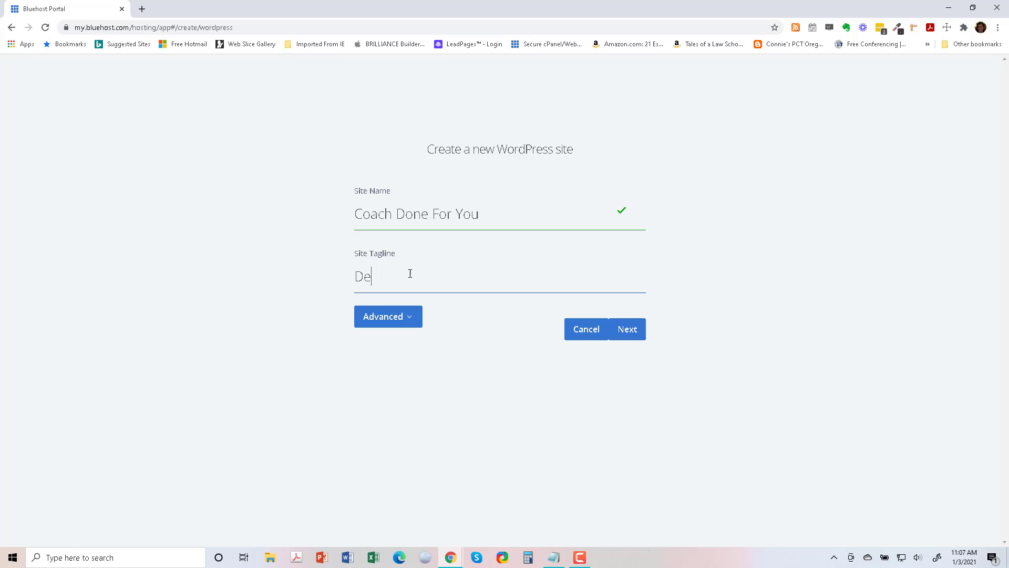
pyautogui.write('mo Videos for You')
# Under Advanced, fill the admin e-mail from autofill and paste in a new admin password
pyautogui.click(412, 319)
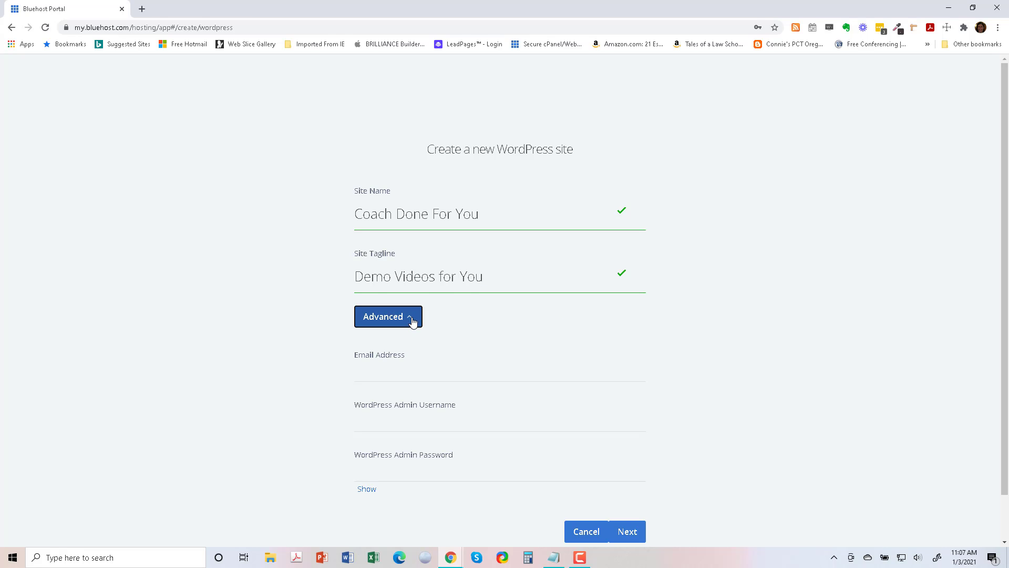
pyautogui.click(454, 371)
pyautogui.hotkey('ctrl', 'a')
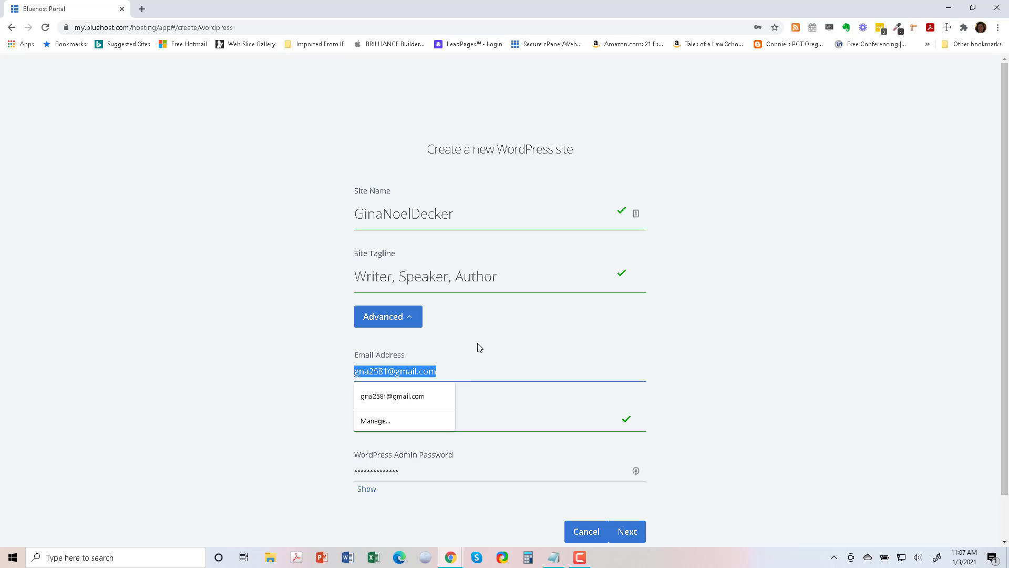
pyautogui.write('gina')
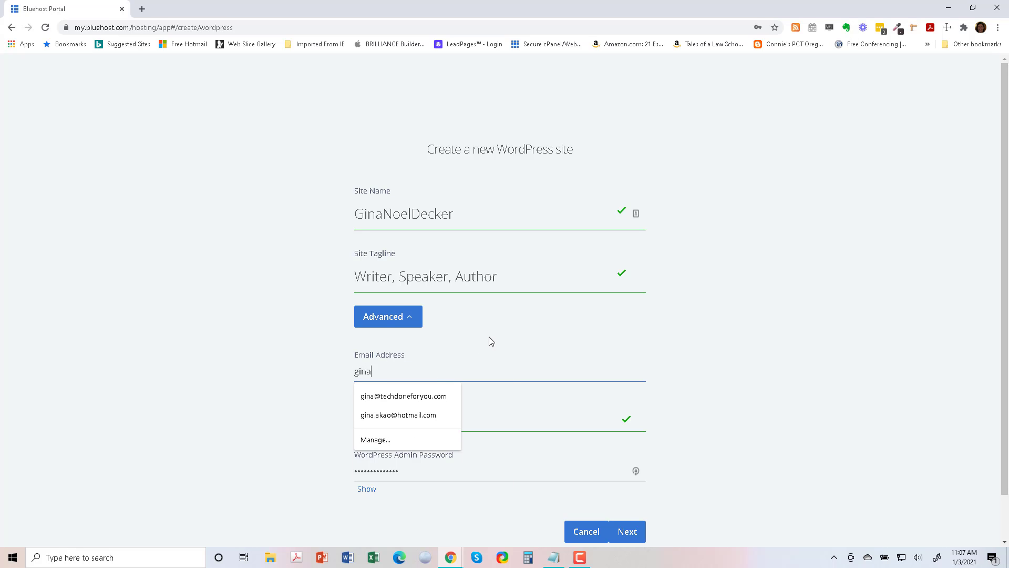
pyautogui.click(434, 396)
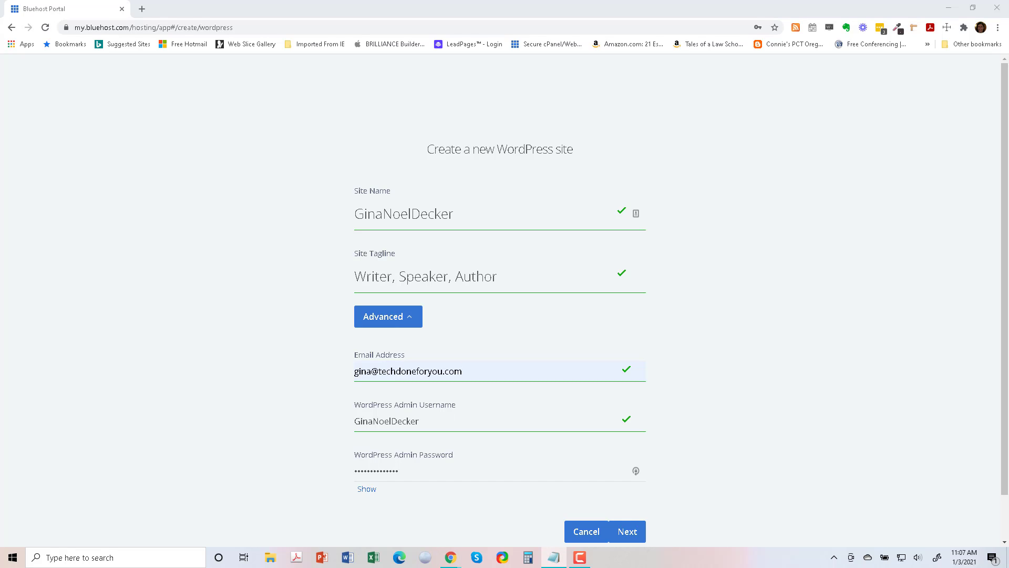
pyautogui.moveTo(633, 471); pyautogui.dragTo(327, 469)
pyautogui.hotkey('ctrl', 'v')
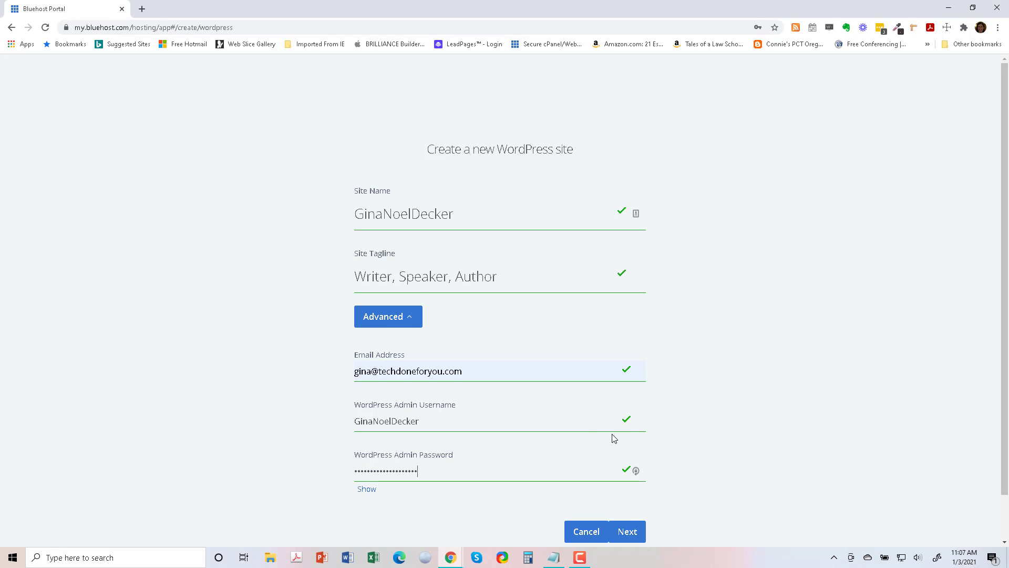
pyautogui.scroll(-1, 664, 437)
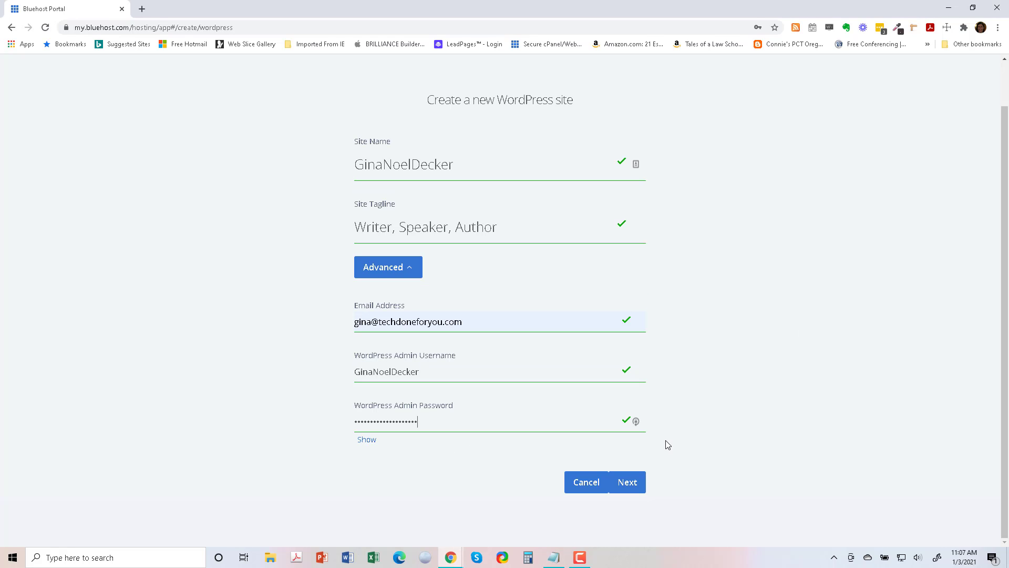
# Continue to the domain step, declining the browser's password update prompts
pyautogui.click(628, 482)
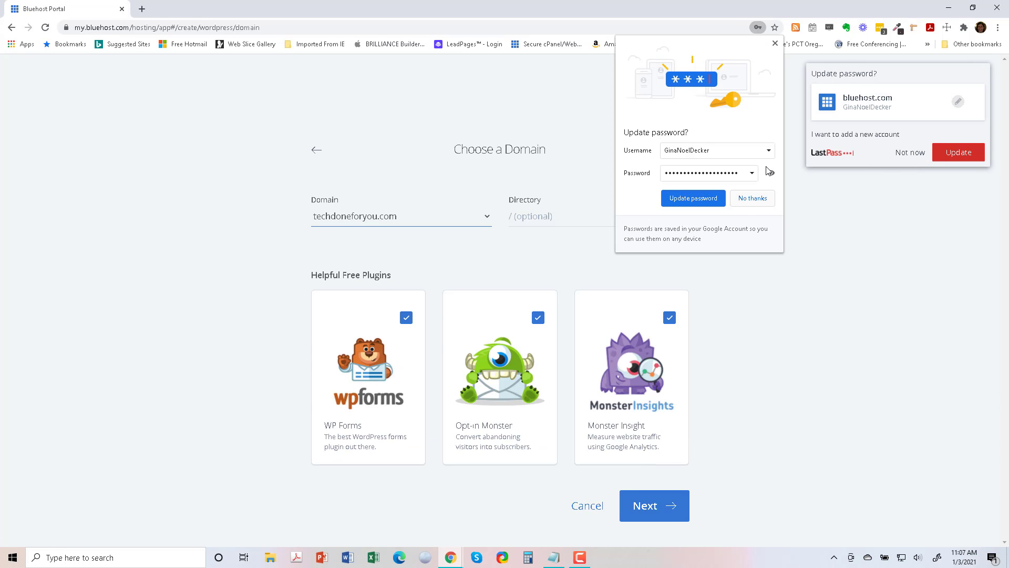
pyautogui.click(775, 43)
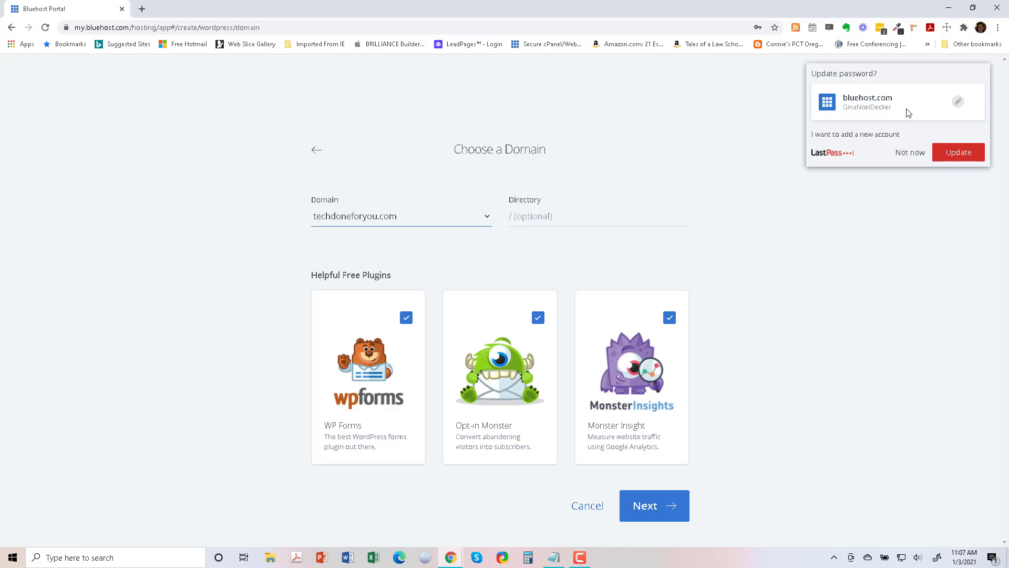
pyautogui.click(907, 157)
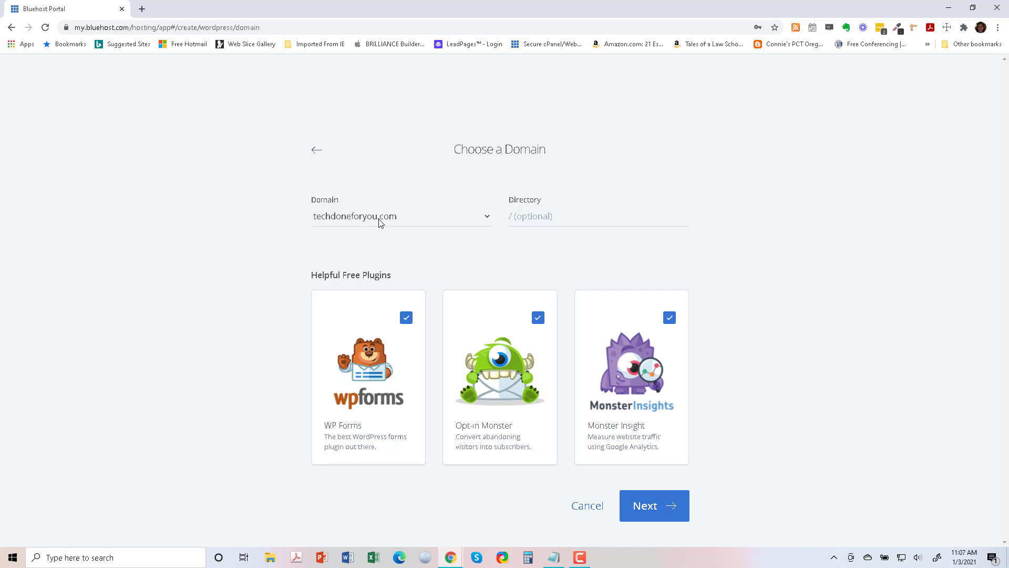
# Install on techdoneforyou.com in directory 'coaching' with OptinMonster, MonsterInsights and WPForms unchecked
pyautogui.click(487, 218)
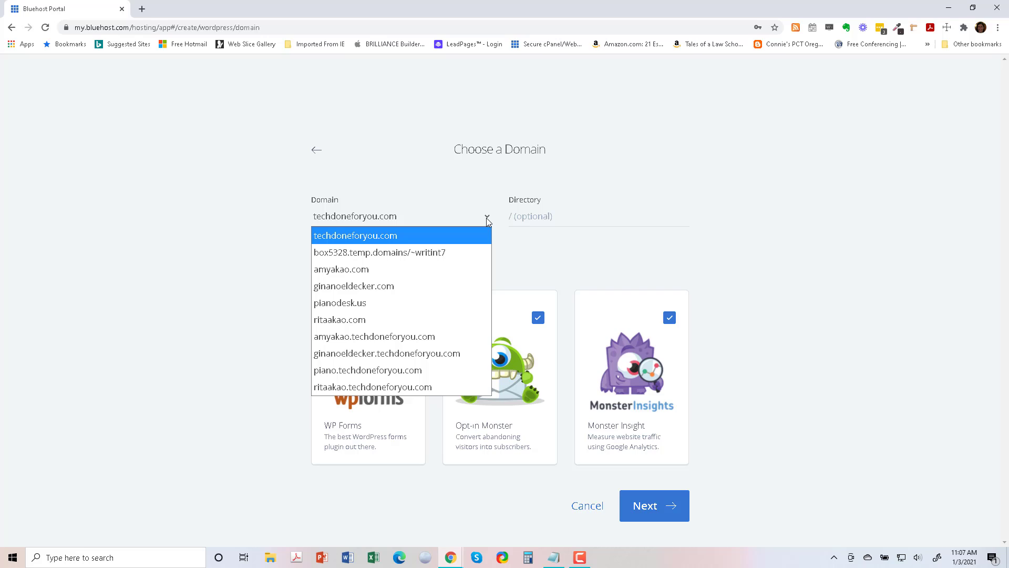
pyautogui.click(391, 237)
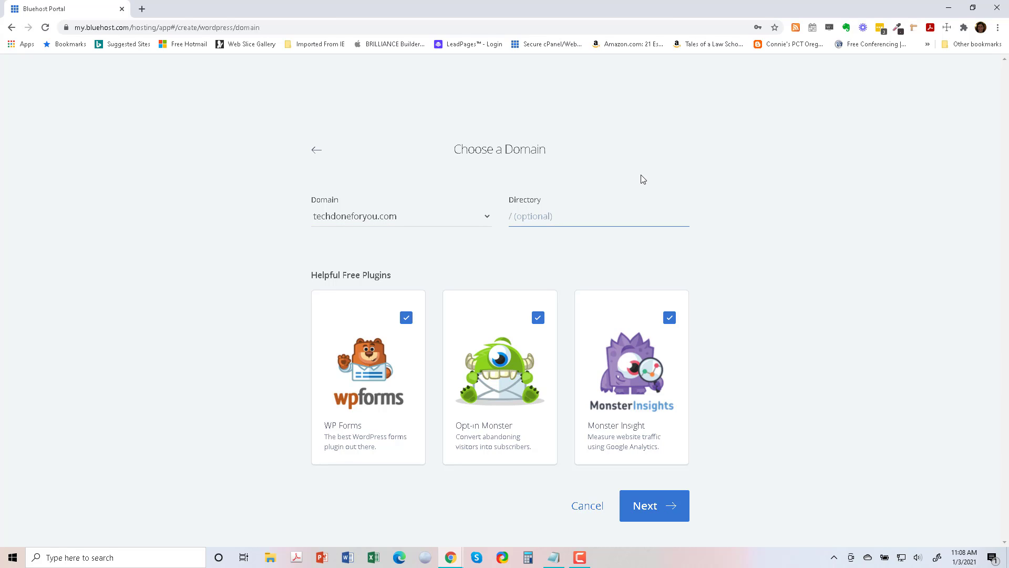
pyautogui.write('coaching')
pyautogui.click(538, 317)
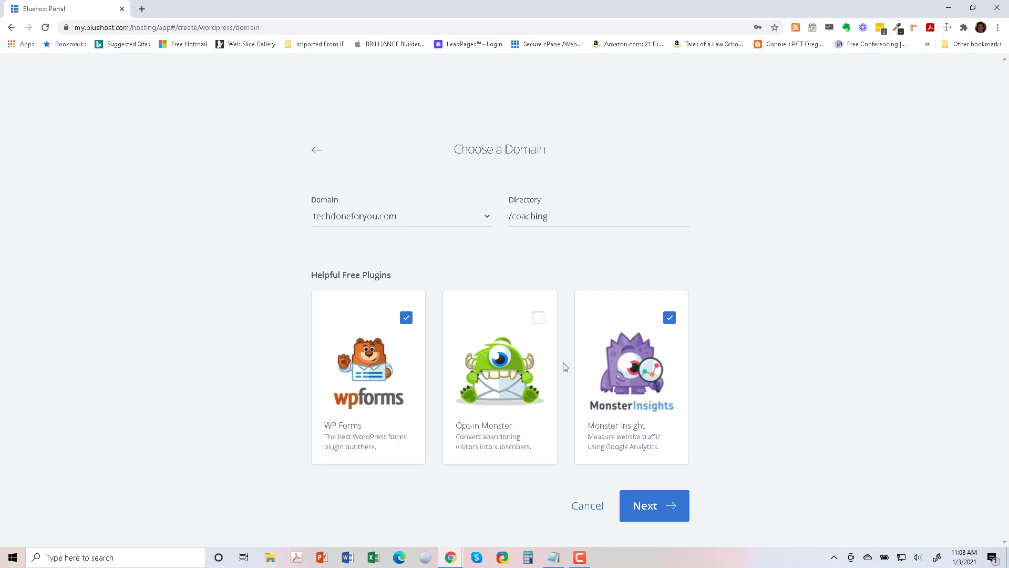
pyautogui.click(675, 325)
pyautogui.click(405, 320)
pyautogui.click(661, 515)
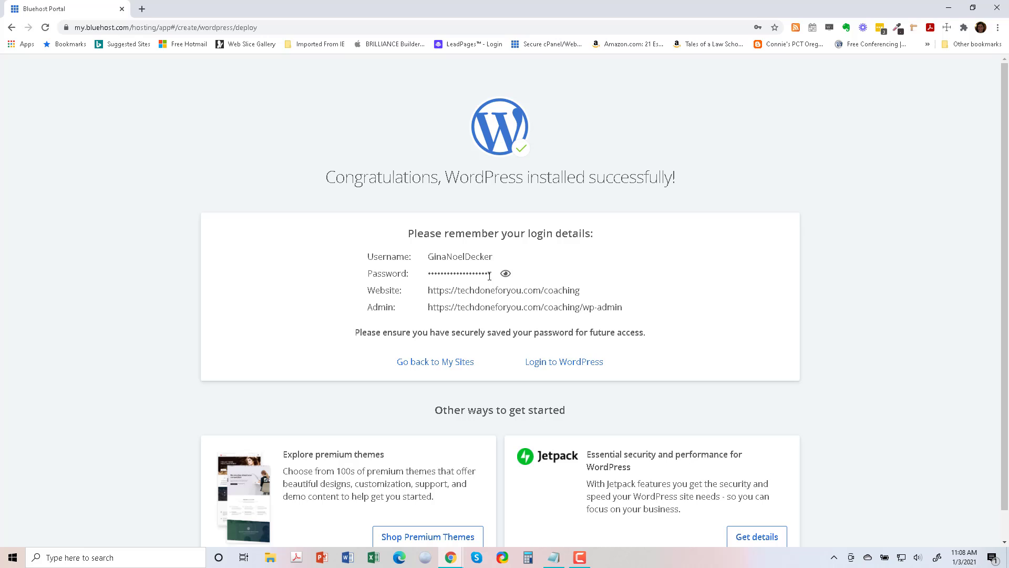
# Select the new site's admin and website URLs on the confirmation page, then switch windows
pyautogui.moveTo(626, 310); pyautogui.dragTo(454, 302)
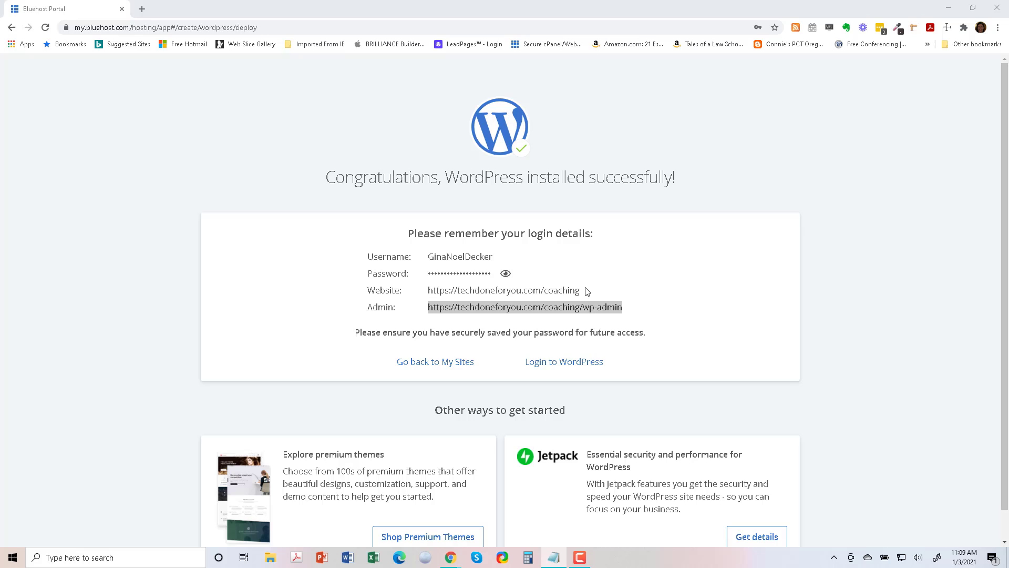
pyautogui.moveTo(584, 291); pyautogui.dragTo(428, 294)
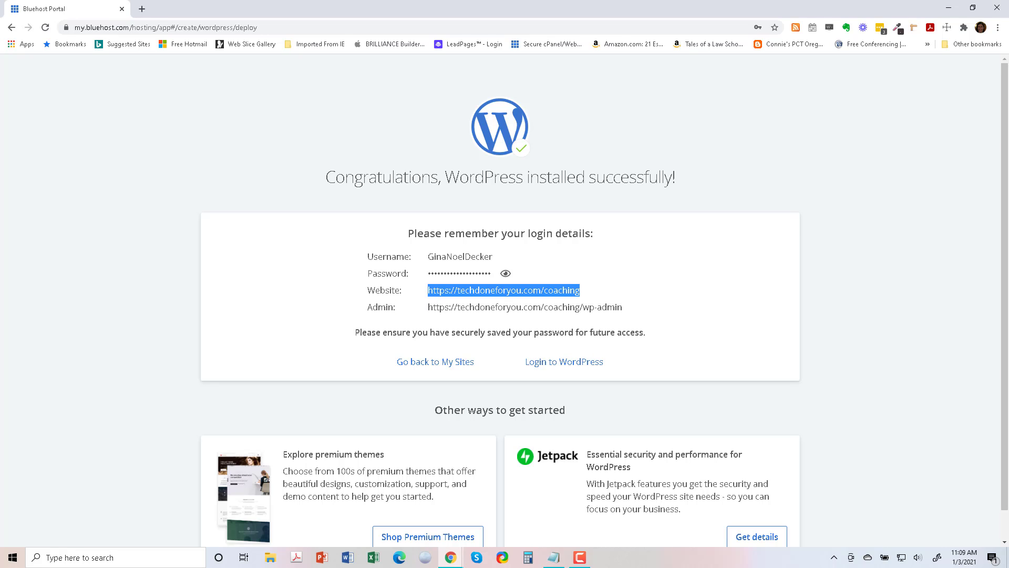
pyautogui.hotkey('alt', 'Tab')
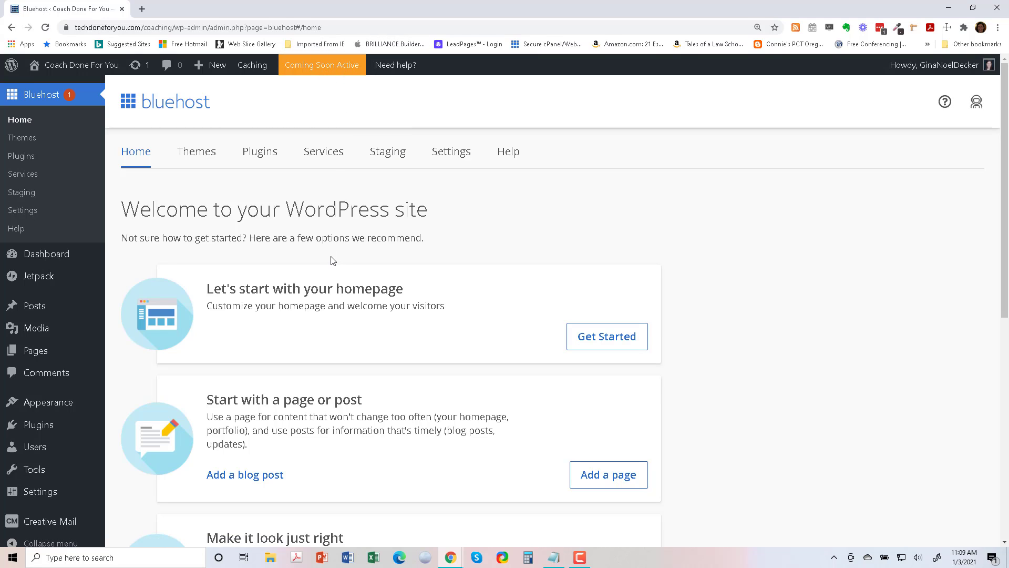
# Scroll through the Bluehost Home page in wp-admin to find the launch card
pyautogui.scroll(-1, 339, 273)
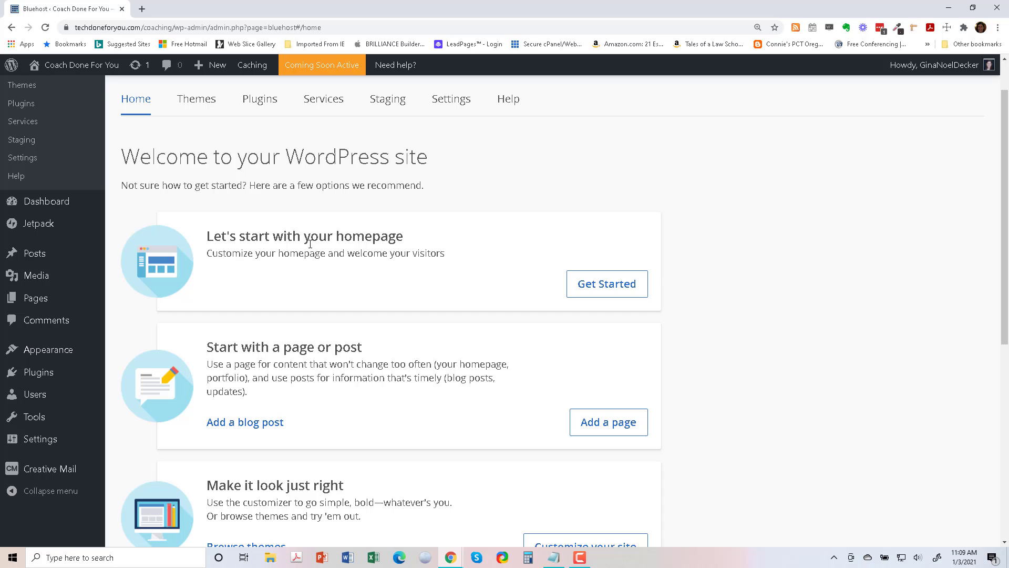
pyautogui.scroll(-3, 368, 347)
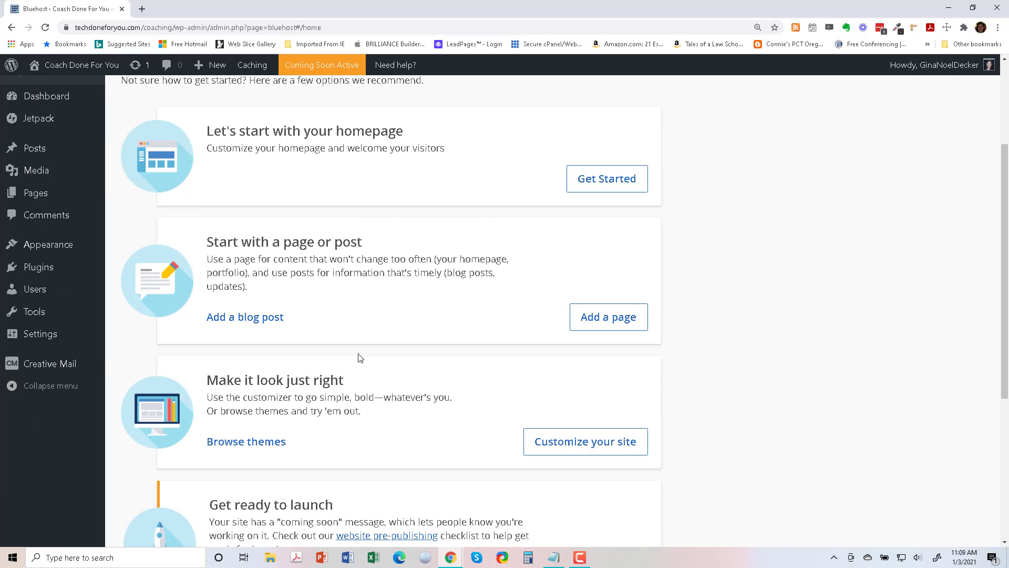
pyautogui.scroll(-2, 326, 396)
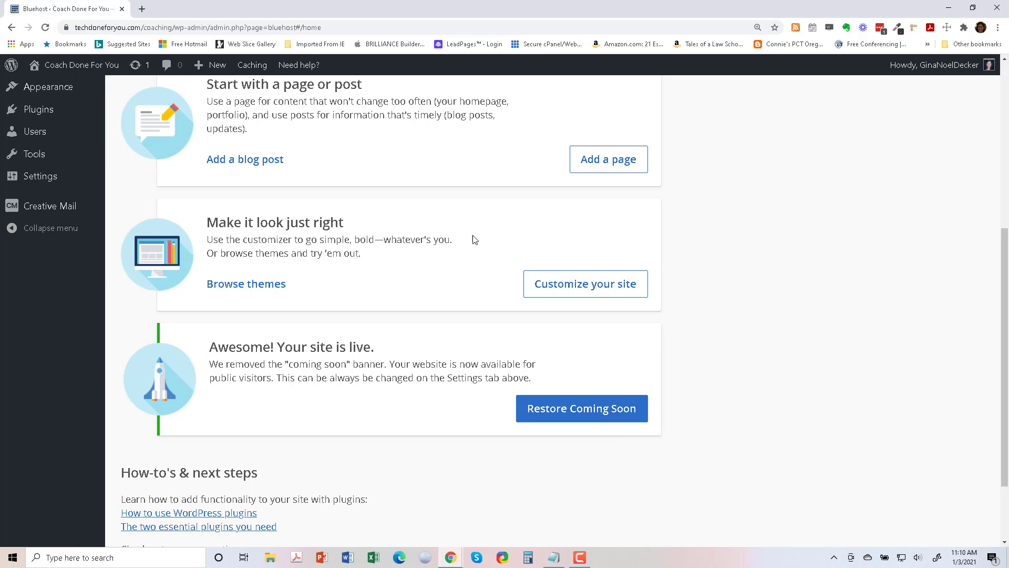
pyautogui.scroll(5, 499, 319)
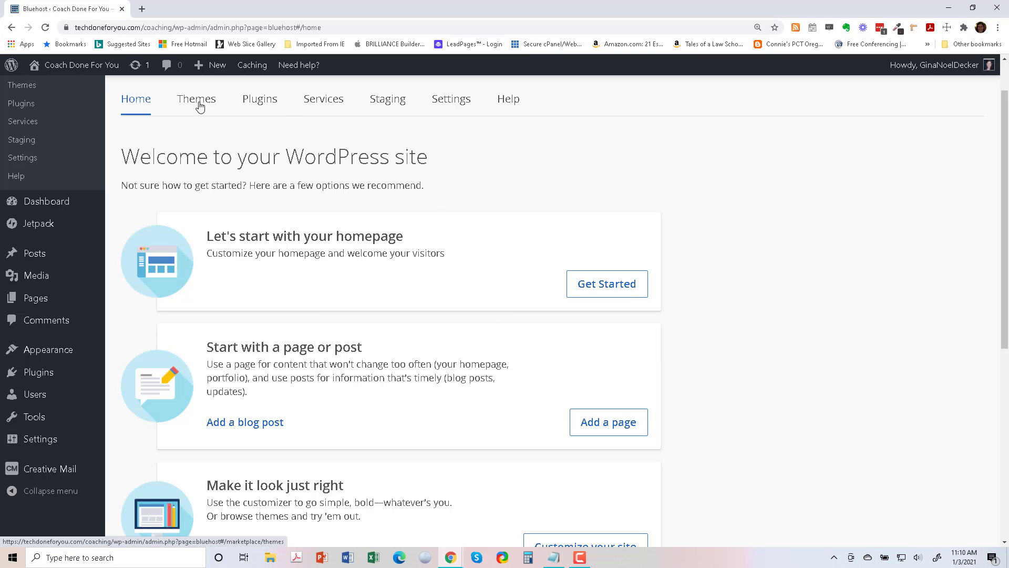
pyautogui.scroll(-5, 560, 286)
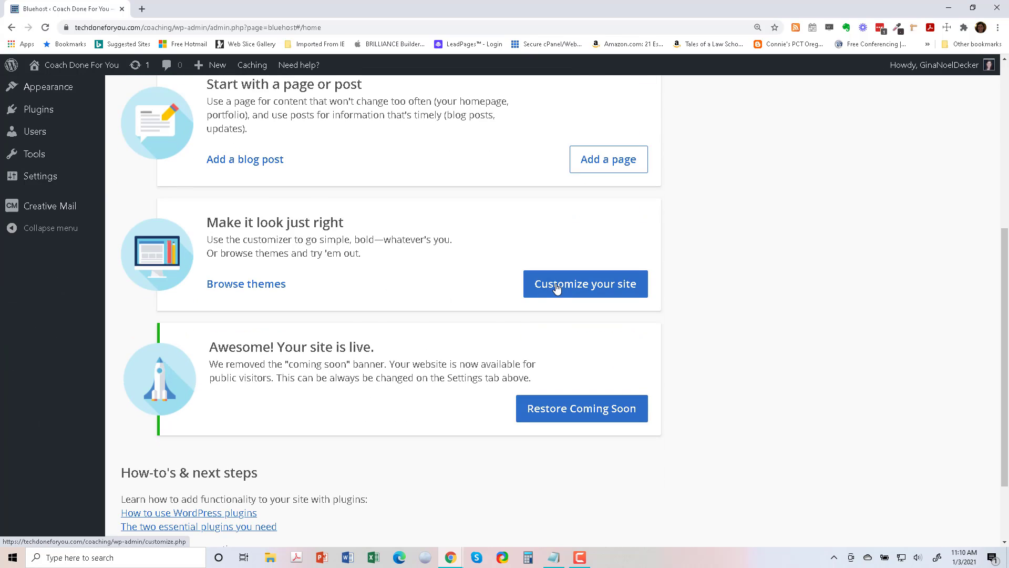
pyautogui.scroll(6, 556, 285)
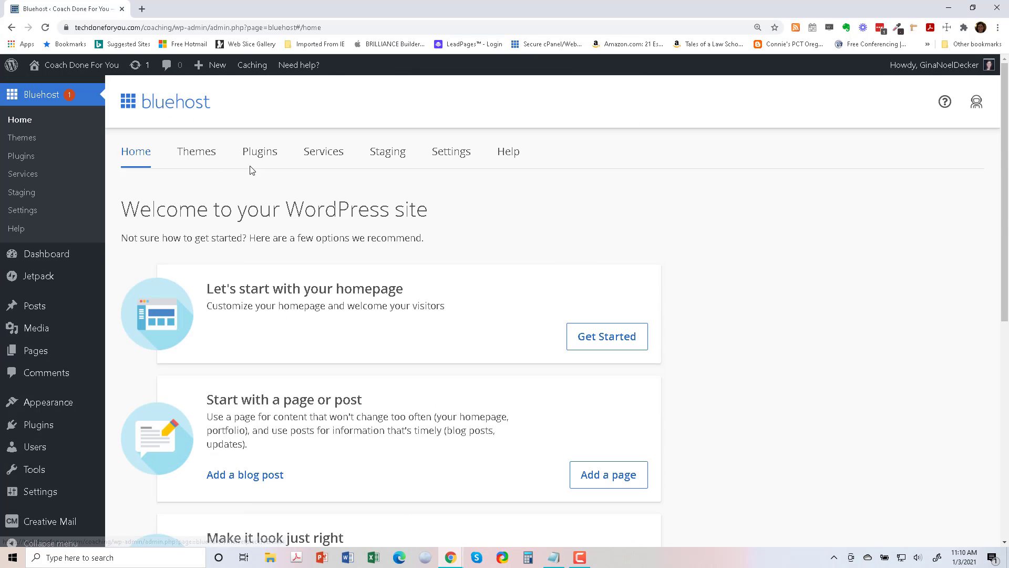
# Visit the live coaching homepage from the admin bar, then go back to the Dashboard
pyautogui.moveTo(63, 66)
pyautogui.click(52, 88)
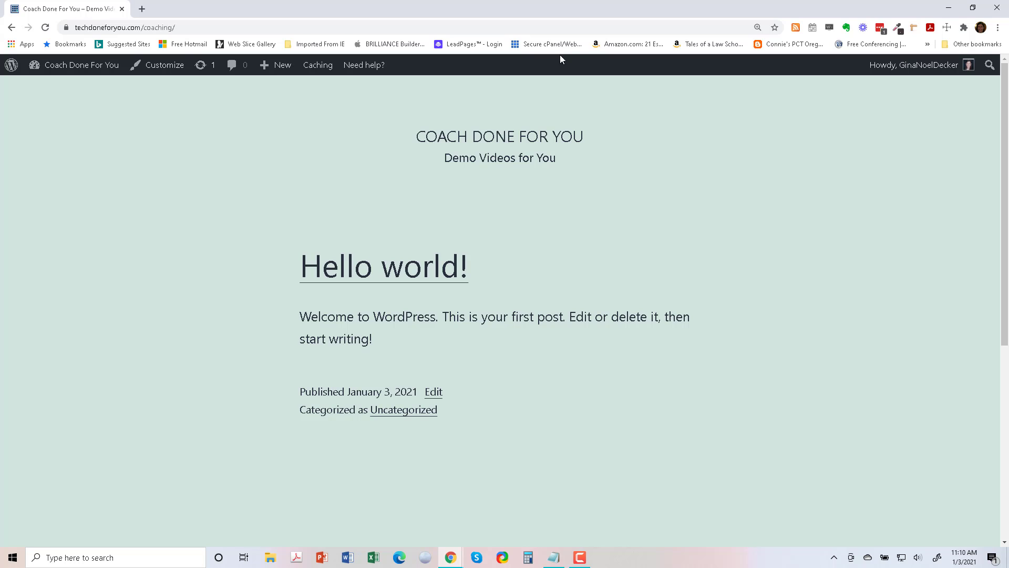
pyautogui.moveTo(73, 65)
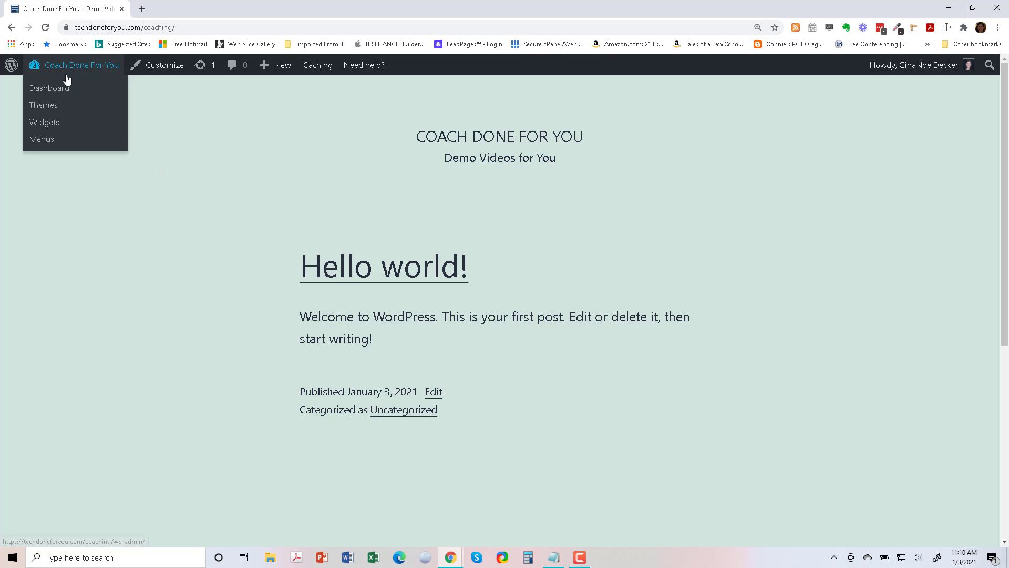
pyautogui.click(63, 93)
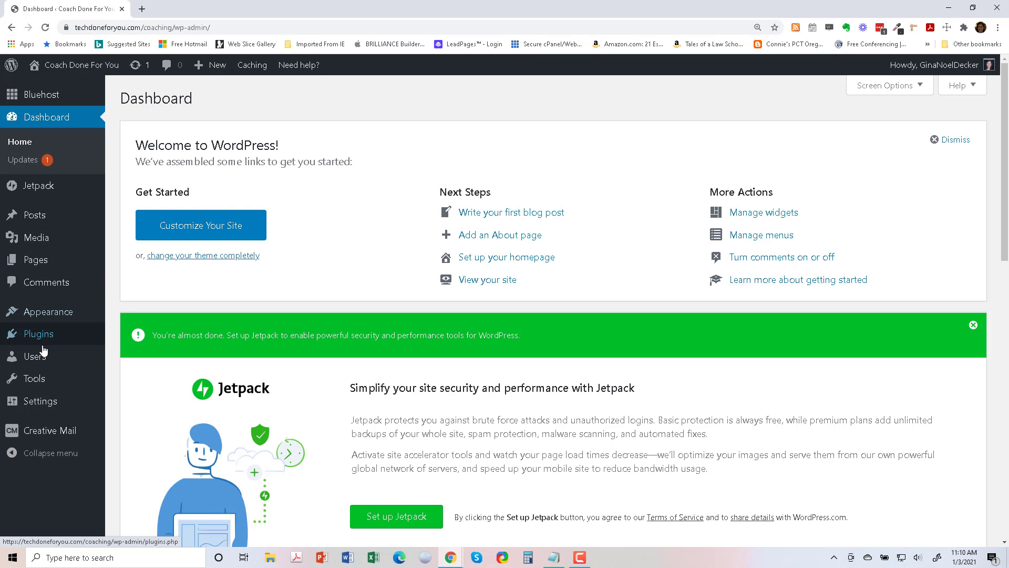
pyautogui.moveTo(43, 388)
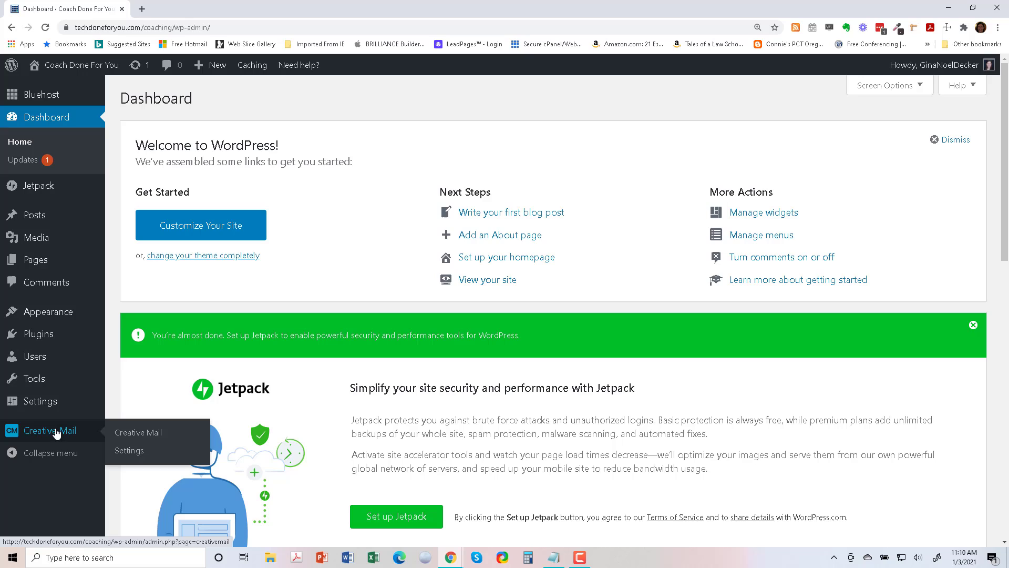
# In All Posts, trash the Hello world! post and then undo the deletion
pyautogui.moveTo(43, 225)
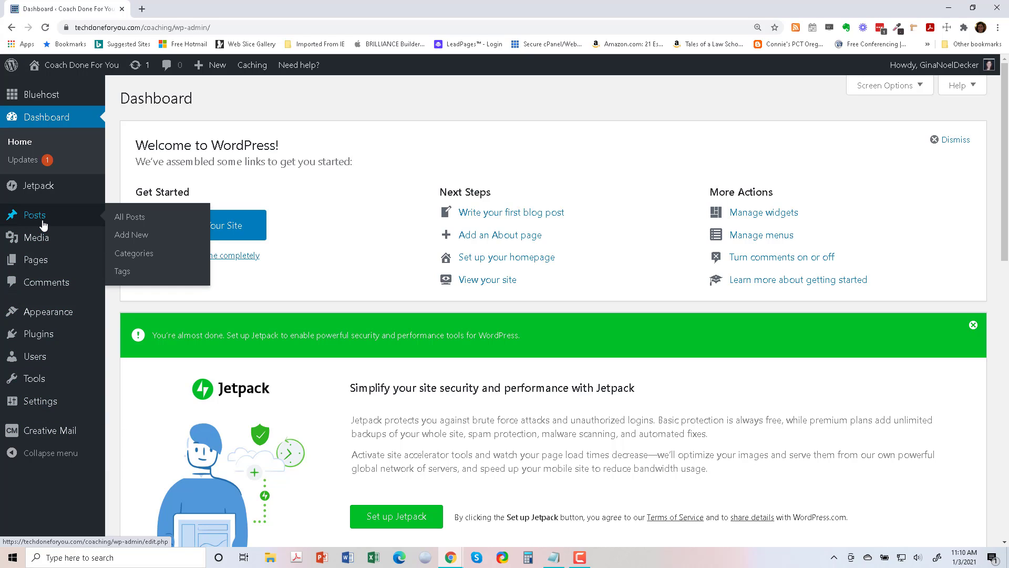
pyautogui.click(127, 217)
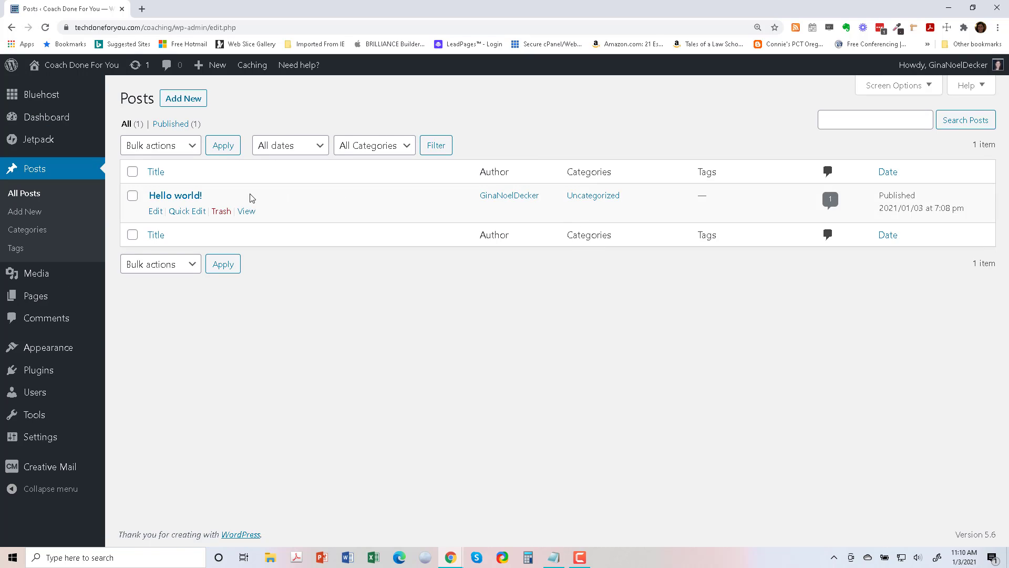
pyautogui.click(131, 197)
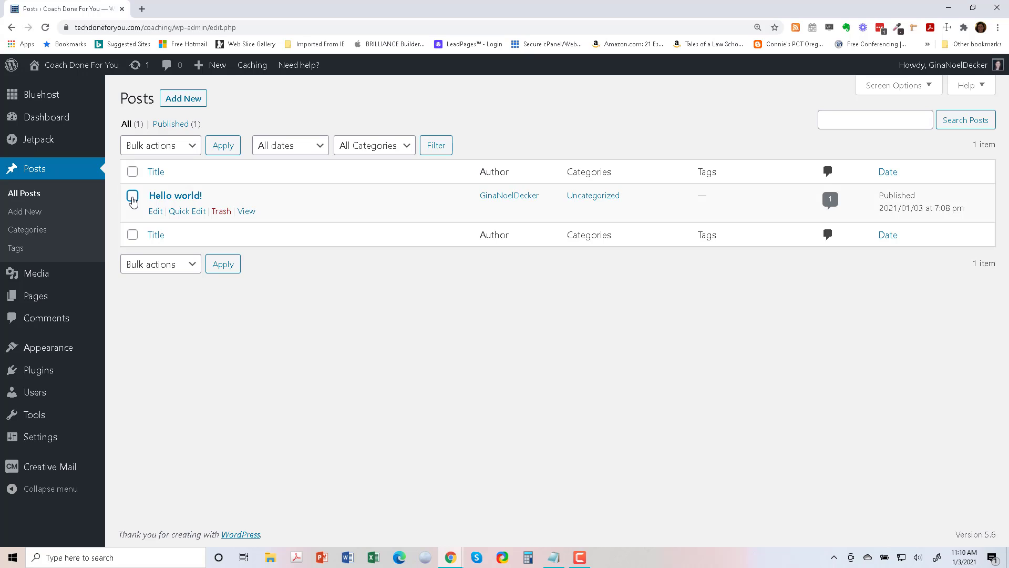
pyautogui.click(221, 211)
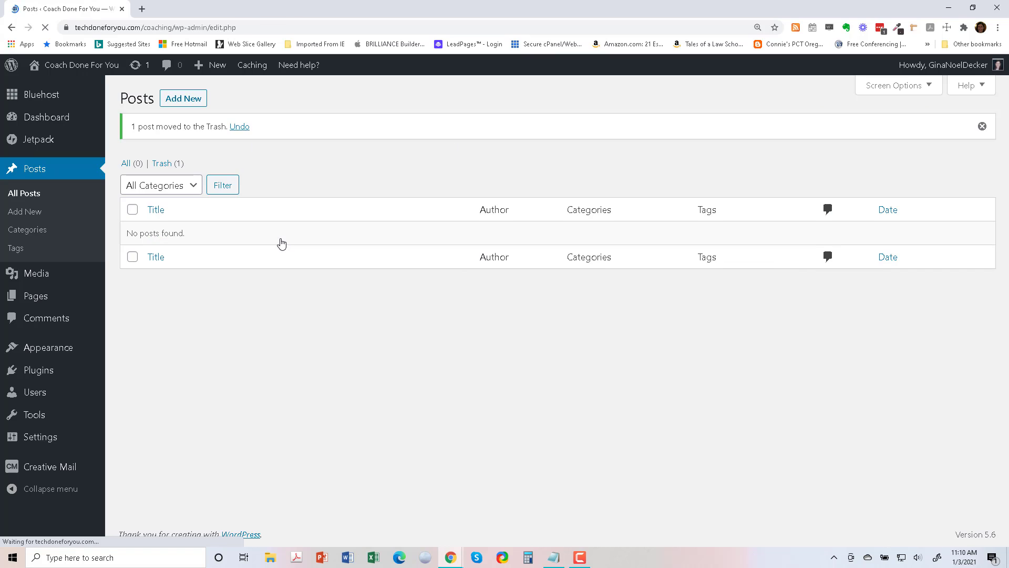
pyautogui.click(186, 100)
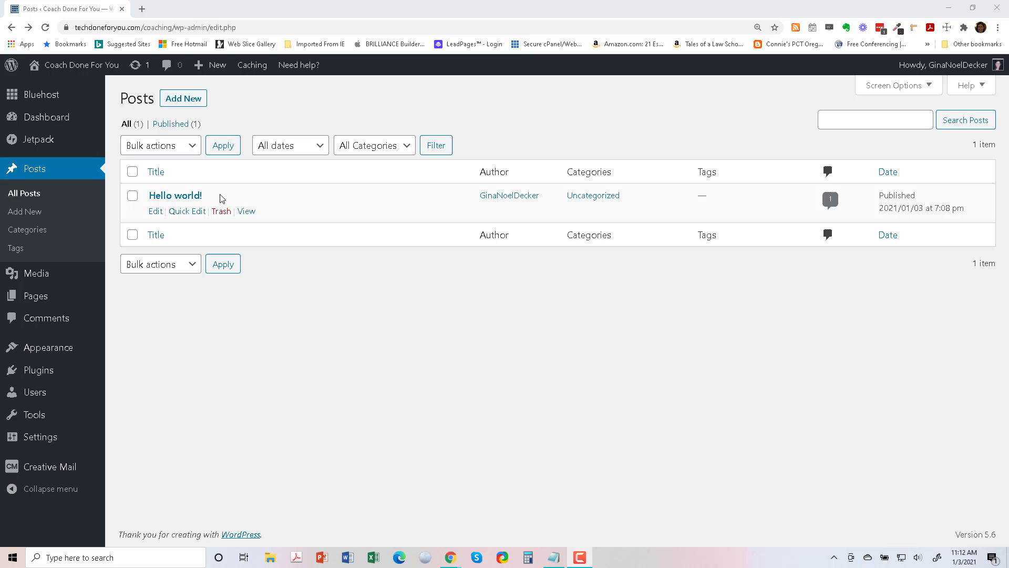
# Add a new post and step through the block editor's welcome guide to Get started
pyautogui.click(155, 212)
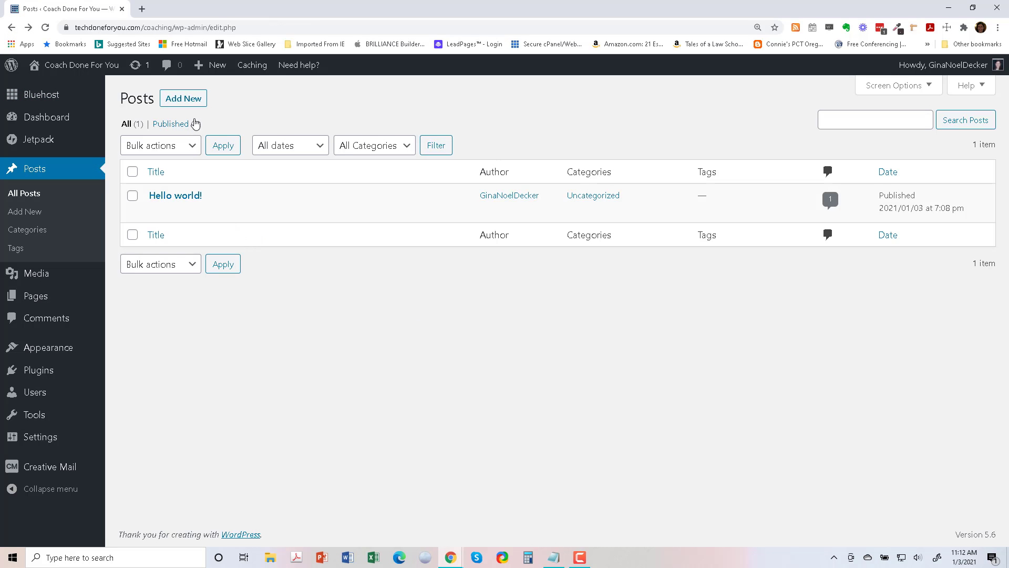
pyautogui.click(193, 103)
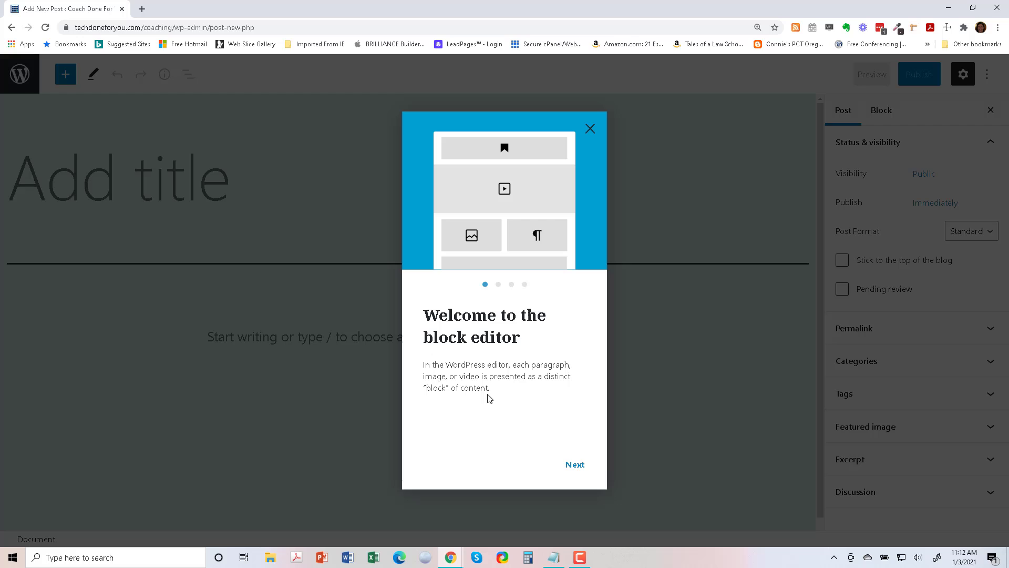
pyautogui.click(580, 468)
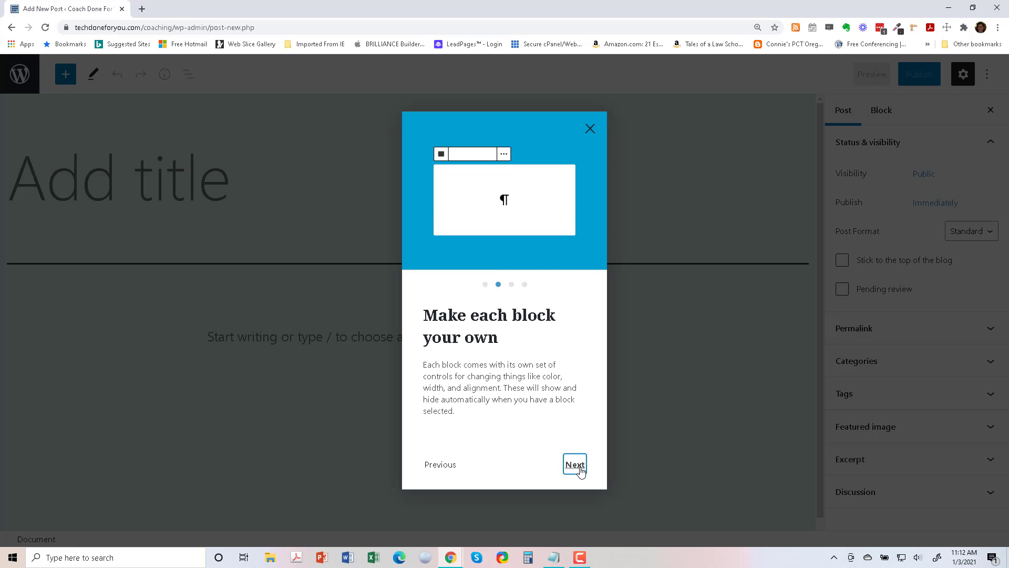
pyautogui.click(581, 469)
pyautogui.click(580, 469)
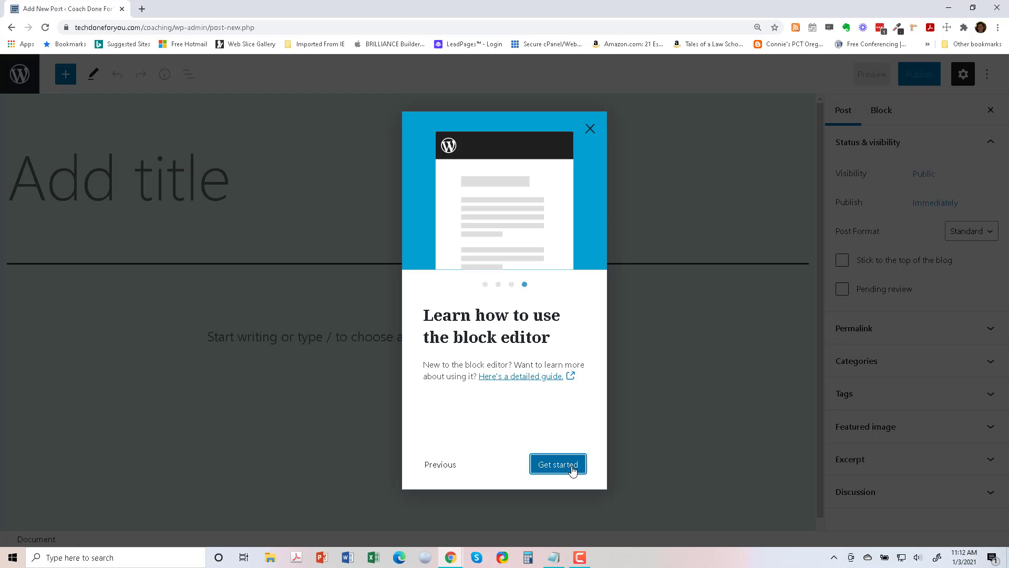
pyautogui.click(577, 470)
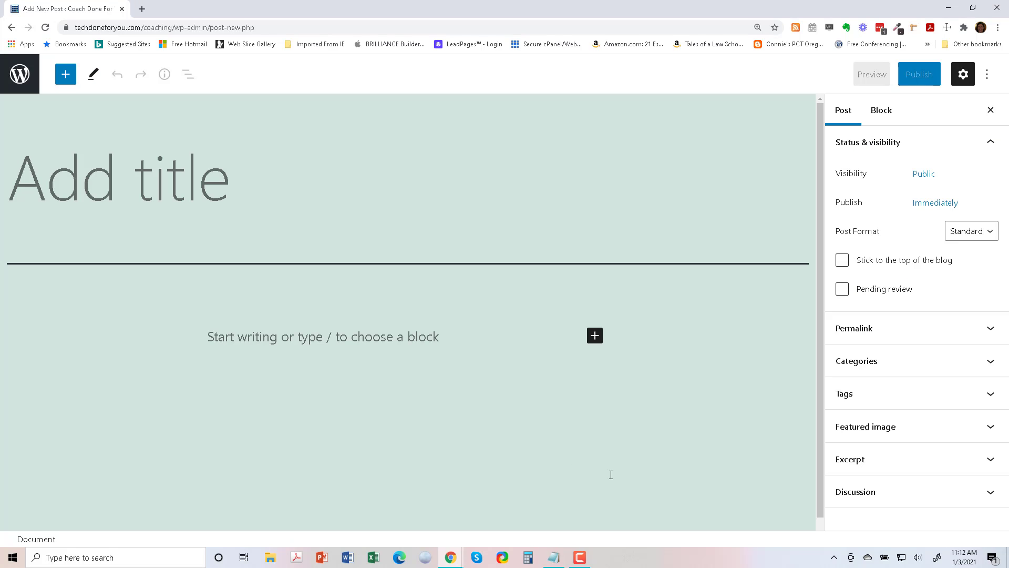
# Title the post 'Welcome to Coach Done For You!', correcting the final typo
pyautogui.click(231, 184)
pyautogui.write('Wel')
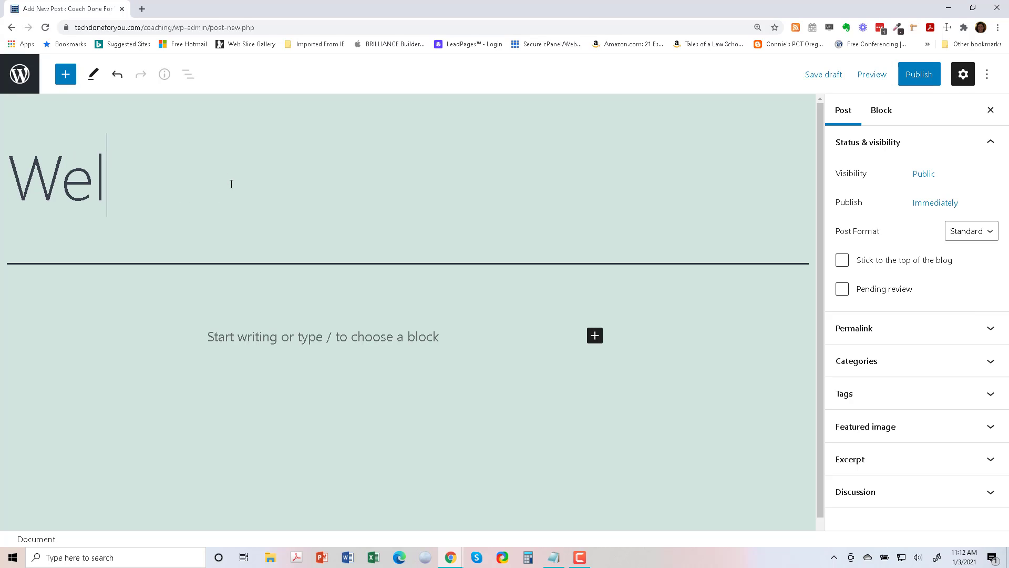
pyautogui.write('come to Coa')
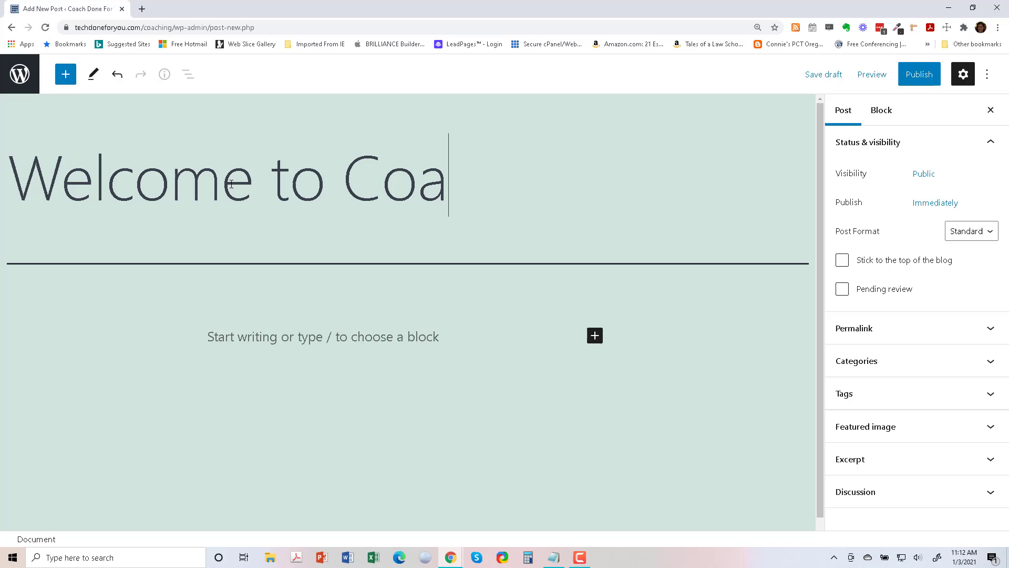
pyautogui.write('ch Done For Yoy')
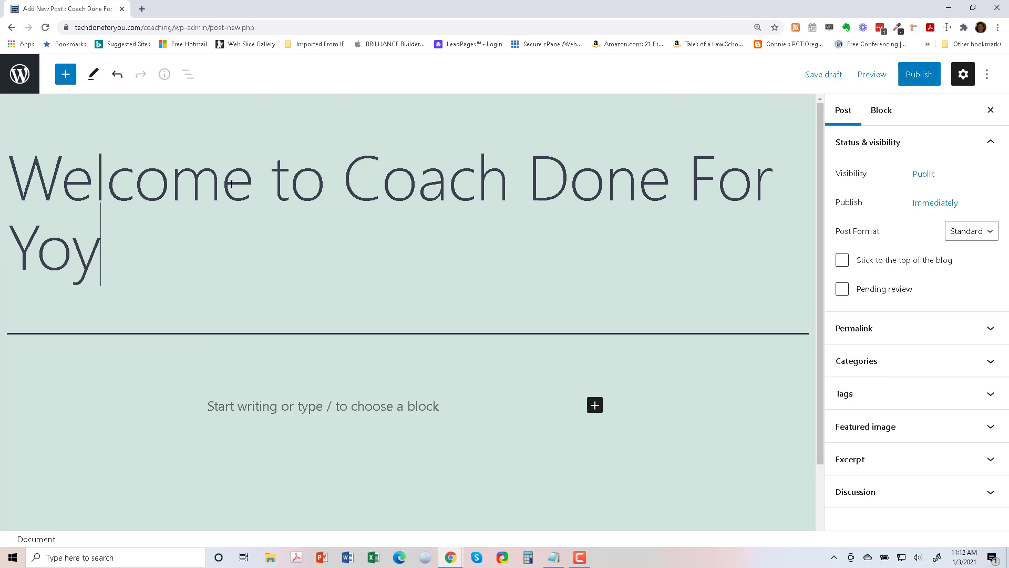
pyautogui.press('BackSpace')
pyautogui.write('u!')
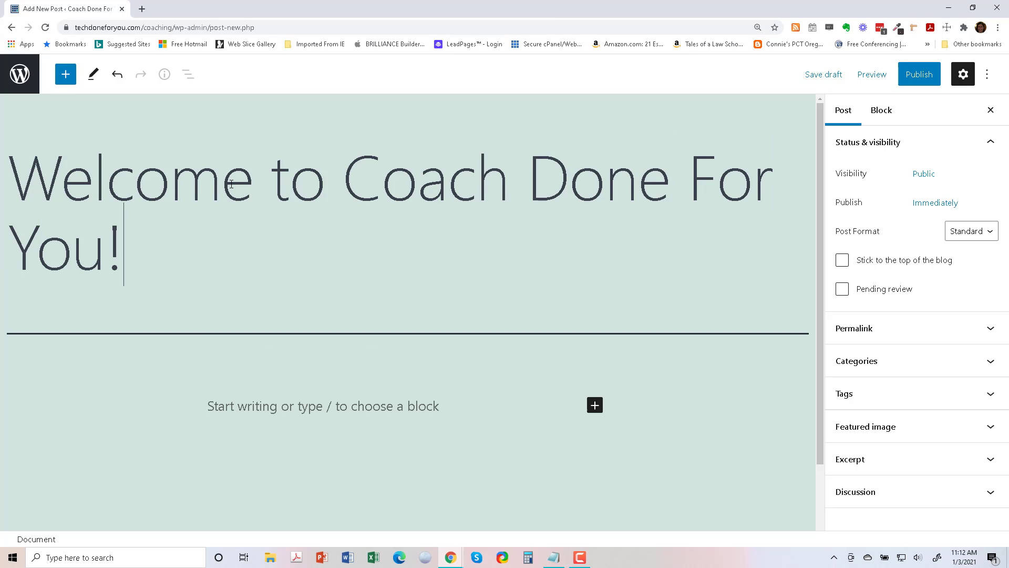
# Write three paragraphs: a sentence about demo videos on technology, 'Enjoy!', and a sign-off name
pyautogui.click(276, 407)
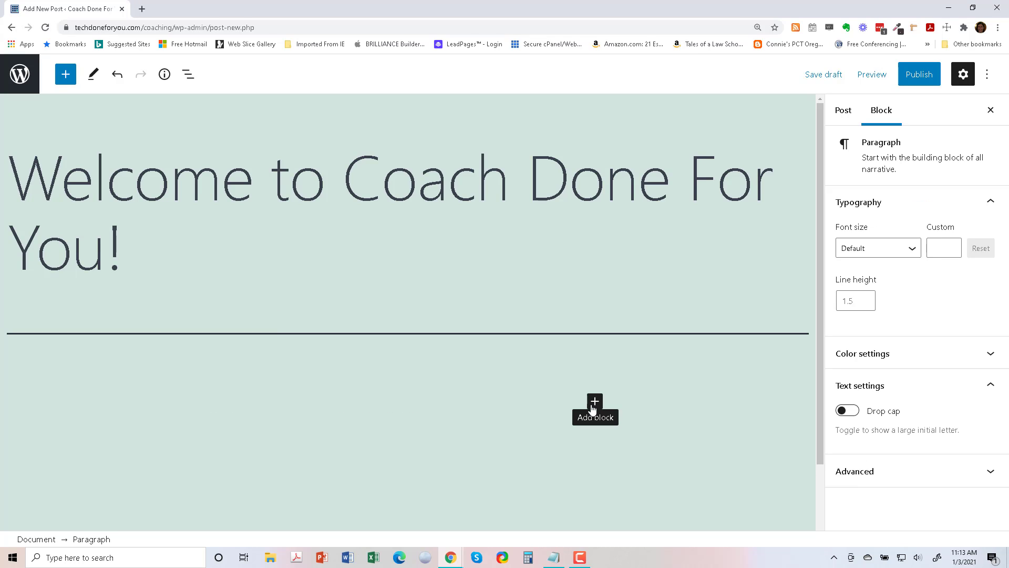
pyautogui.write('This is ')
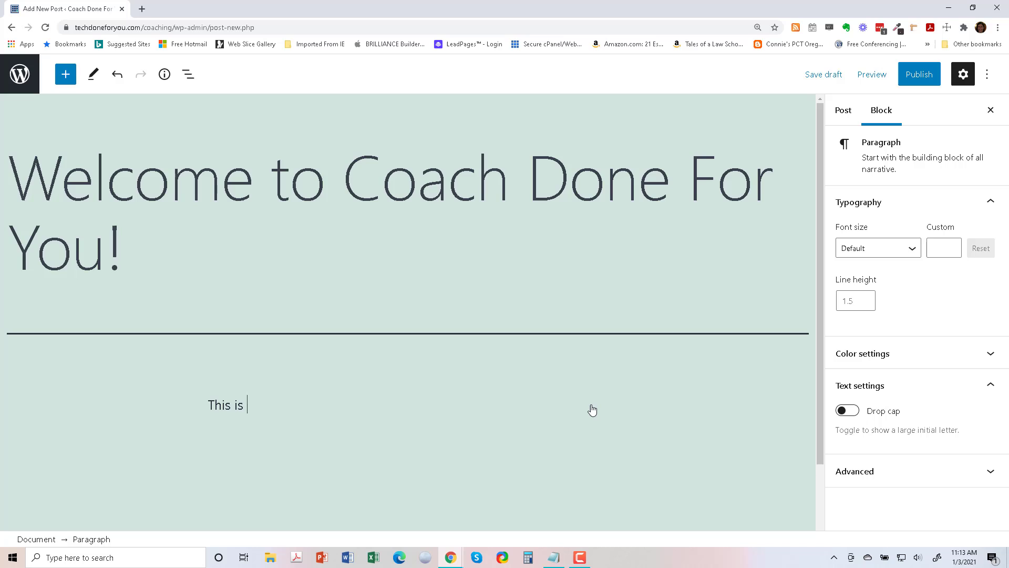
pyautogui.write('a place to see our demov')
pyautogui.press('BackSpace')
pyautogui.press('BackSpace')
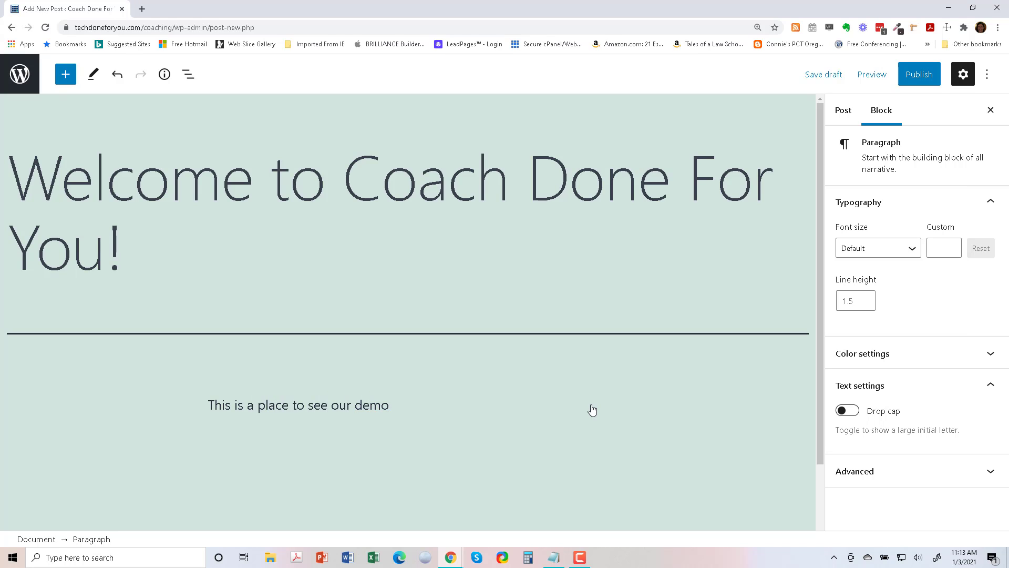
pyautogui.write('videos on technology.')
pyautogui.press('Return')
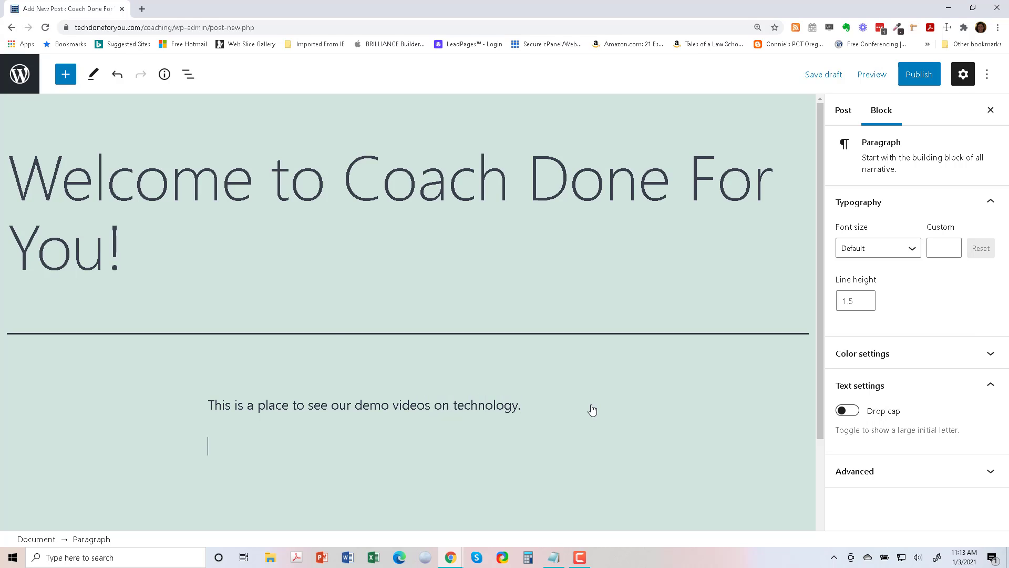
pyautogui.write('Enjoy!')
pyautogui.press('Return')
pyautogui.write('Gina')
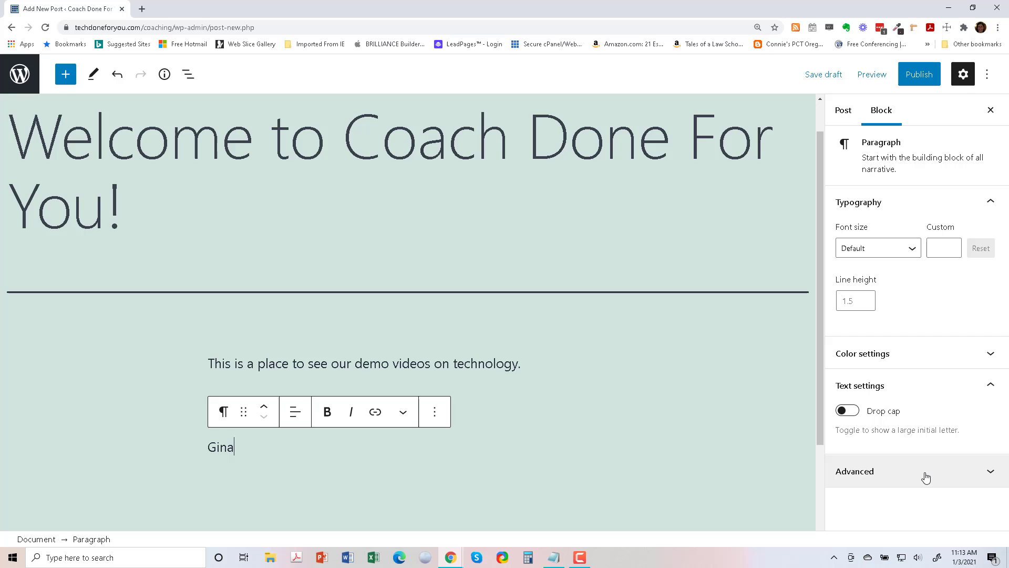
# Create a new 'Tech Demo Videos' category in the post settings and assign the post to it
pyautogui.click(982, 480)
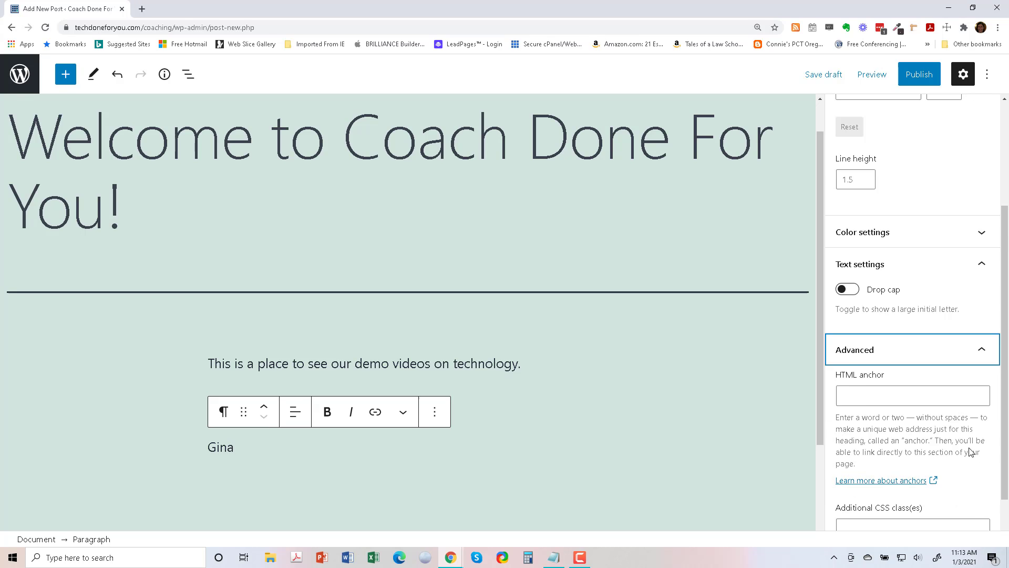
pyautogui.scroll(5, 969, 450)
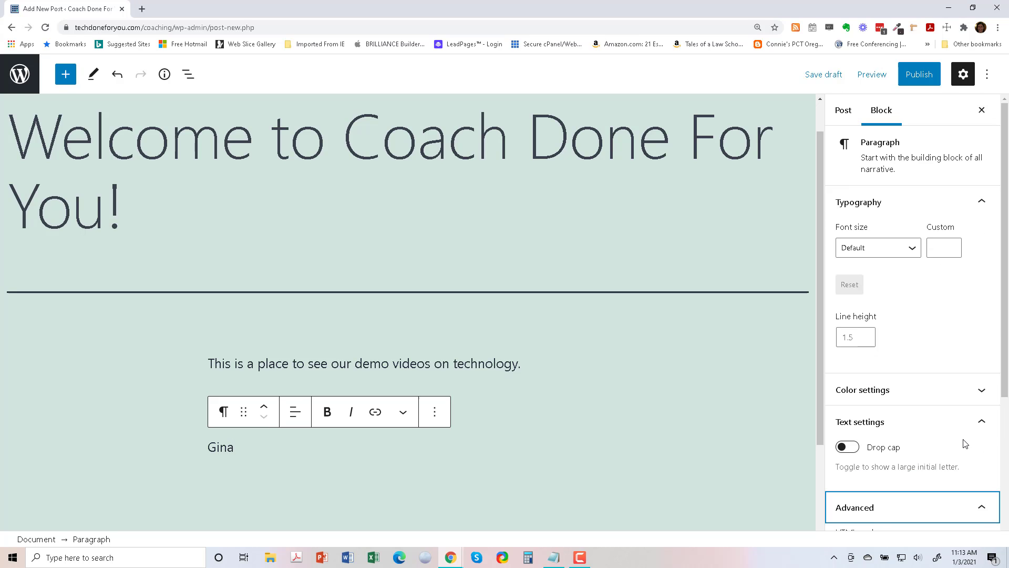
pyautogui.click(843, 112)
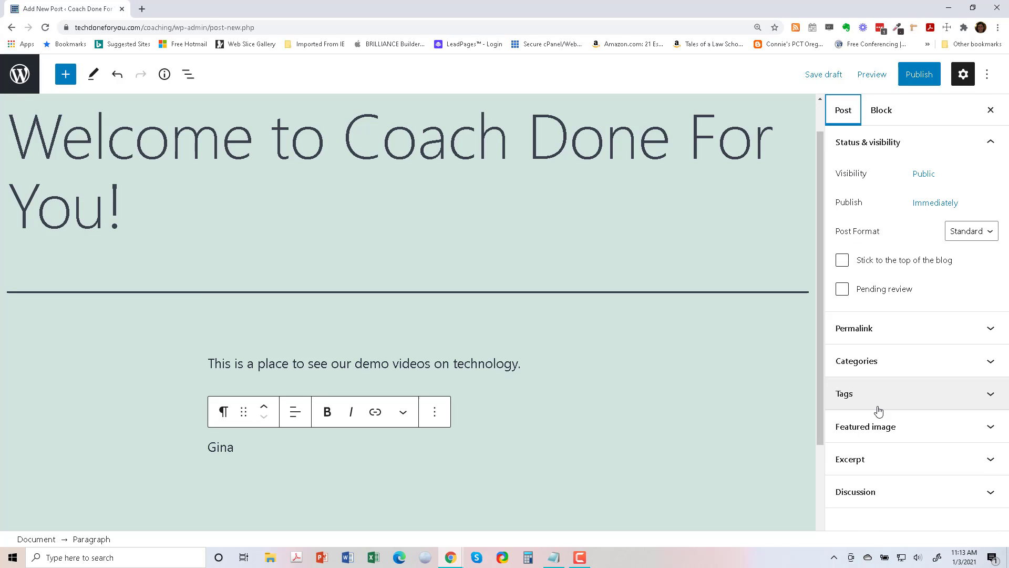
pyautogui.click(986, 364)
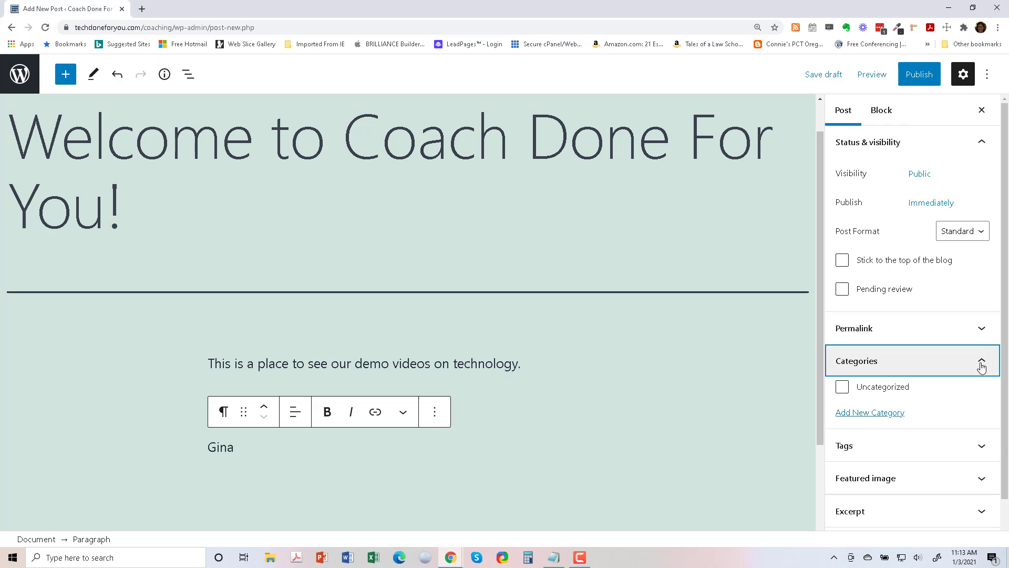
pyautogui.click(874, 413)
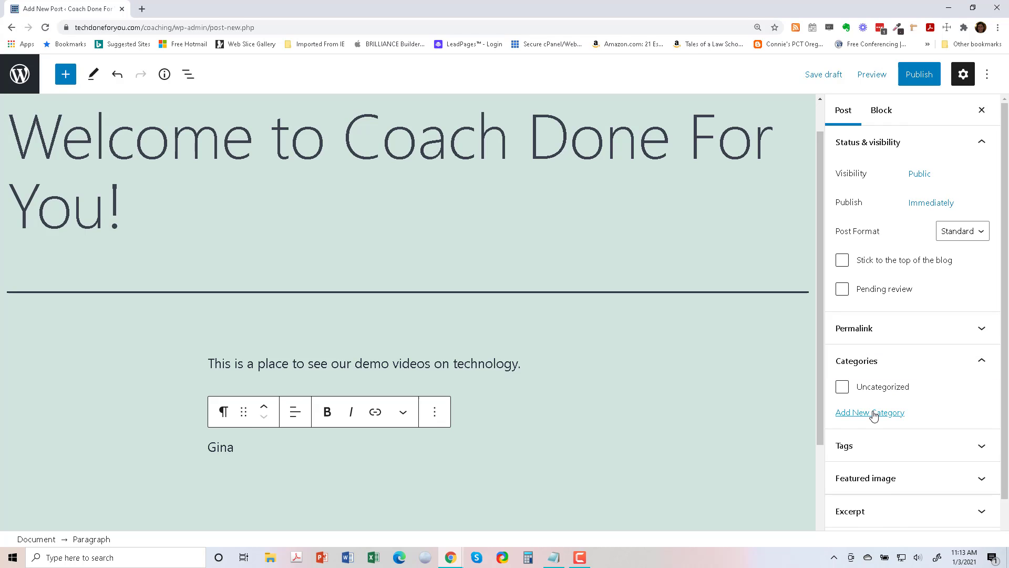
pyautogui.click(866, 450)
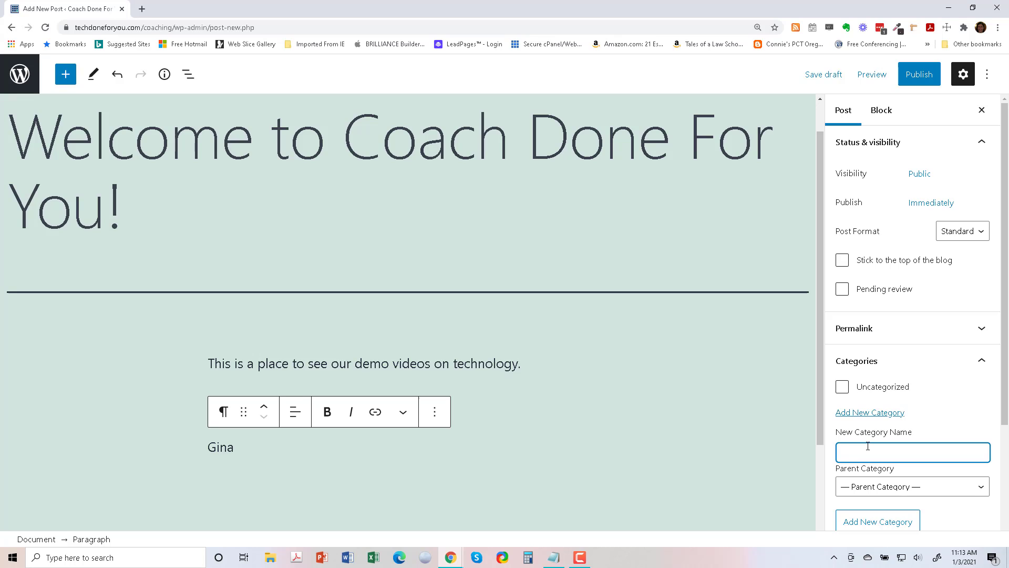
pyautogui.write('Tech Demo Videos')
pyautogui.scroll(-1, 906, 444)
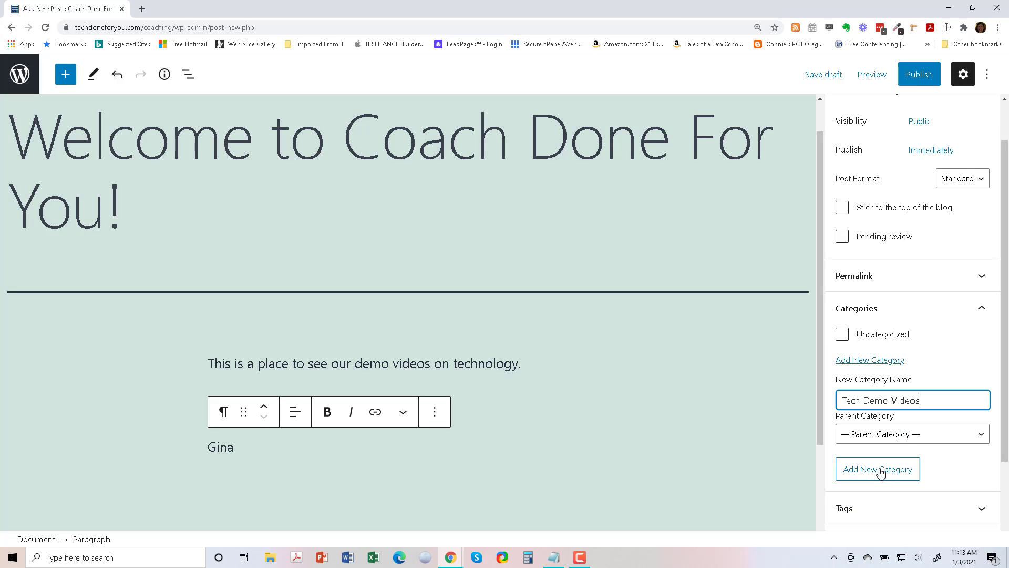
pyautogui.click(881, 471)
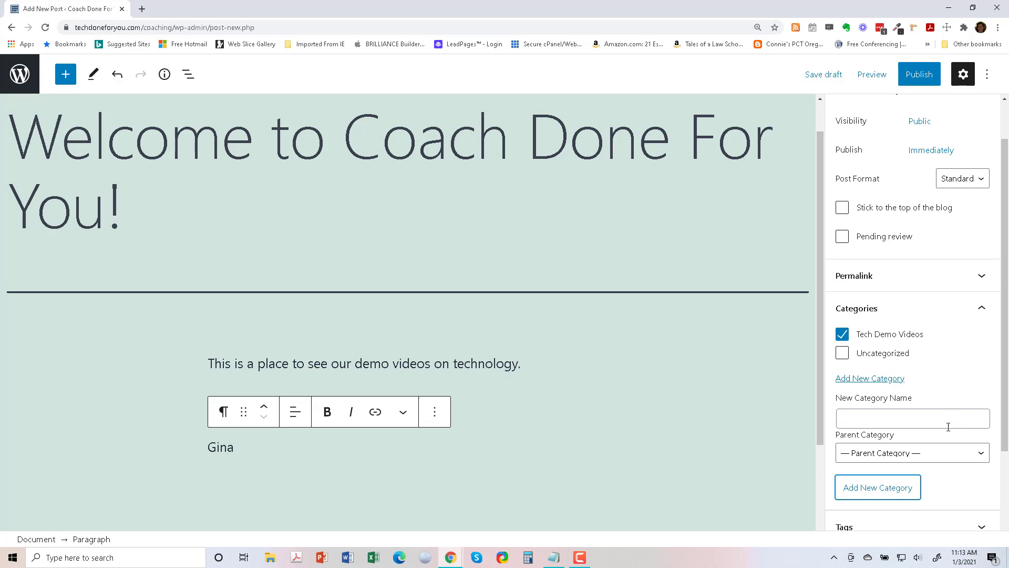
# Publish the post 'Welcome to Coach Done For You!', confirming the publish
pyautogui.scroll(-3, 946, 434)
pyautogui.click(939, 434)
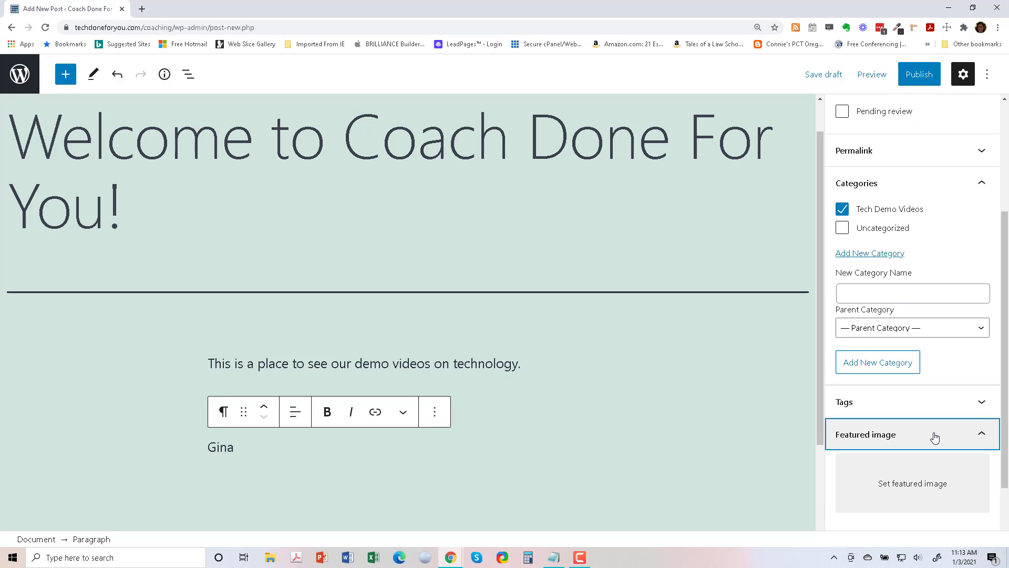
pyautogui.scroll(-2, 933, 452)
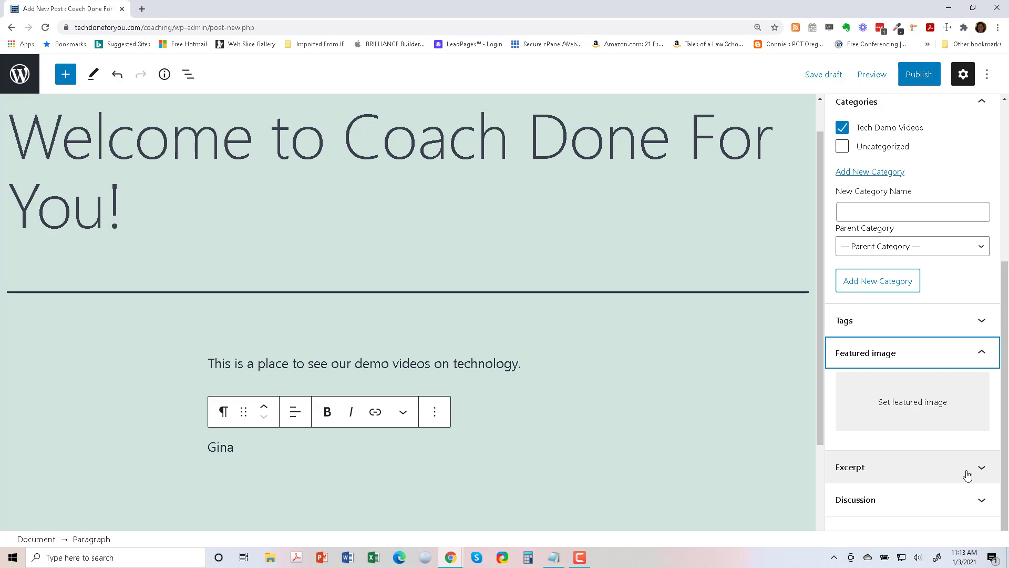
pyautogui.scroll(5, 951, 298)
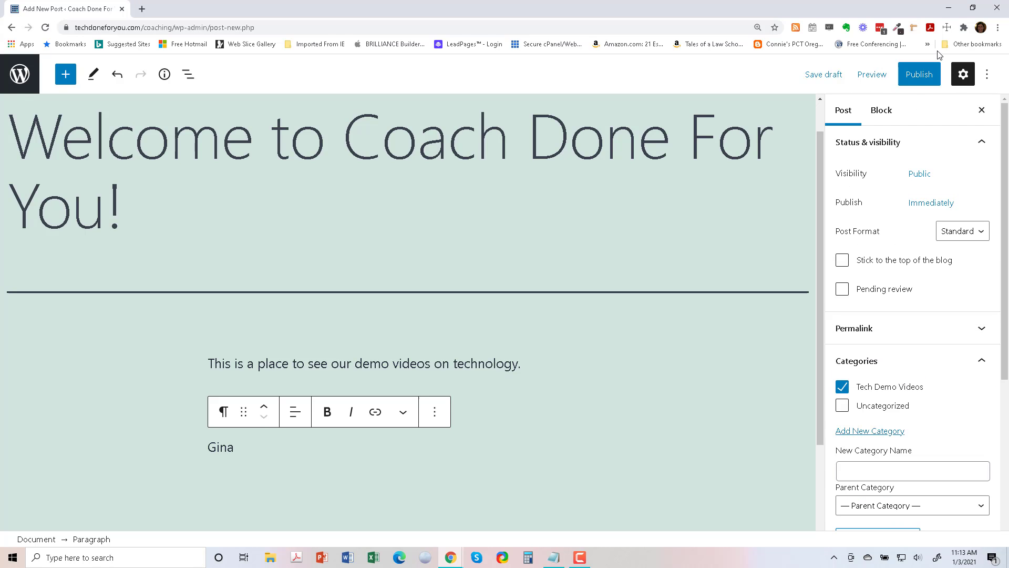
pyautogui.click(919, 77)
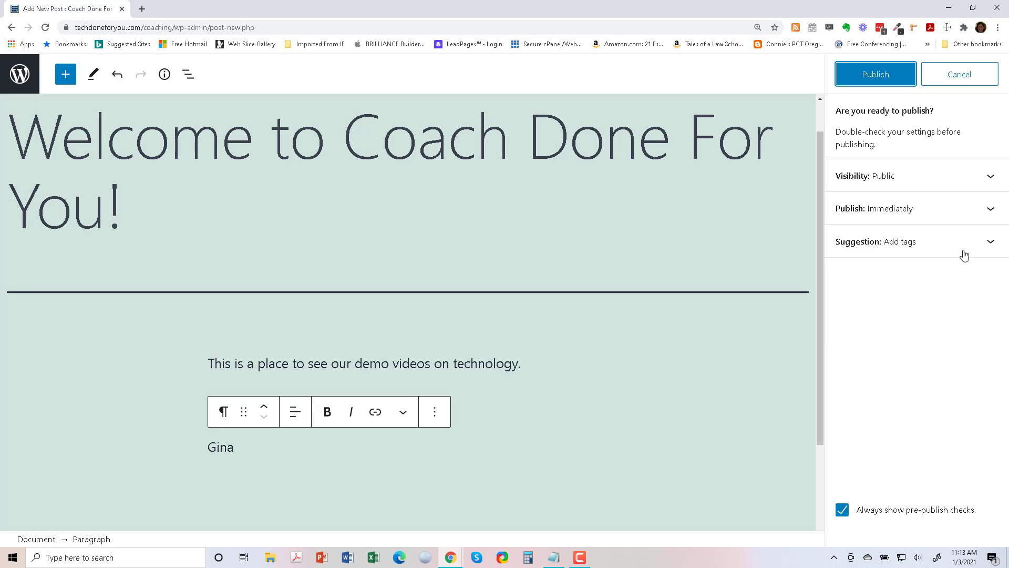
pyautogui.click(876, 75)
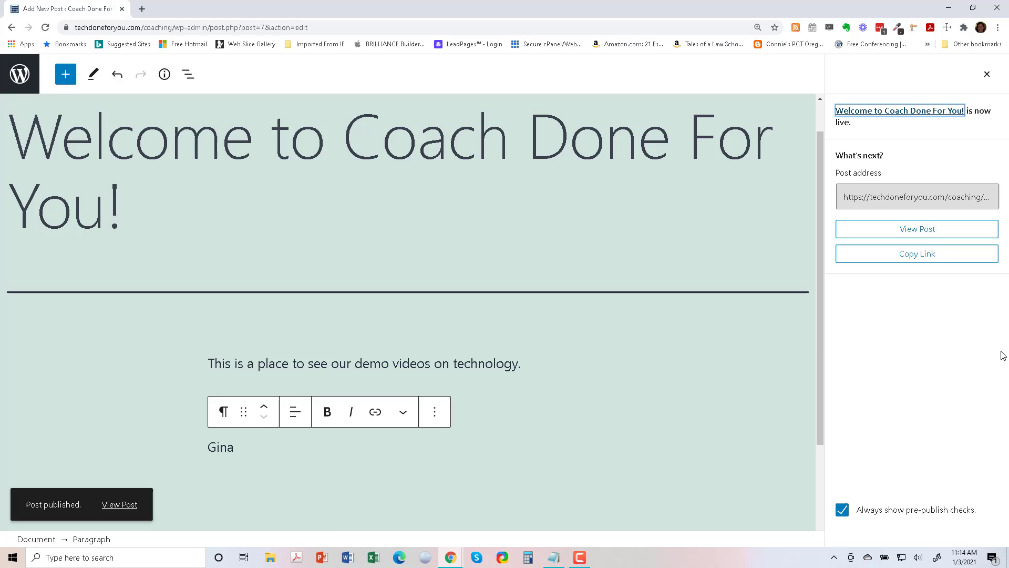
# View the live post page and check its text and Tech Demo Videos category
pyautogui.click(115, 507)
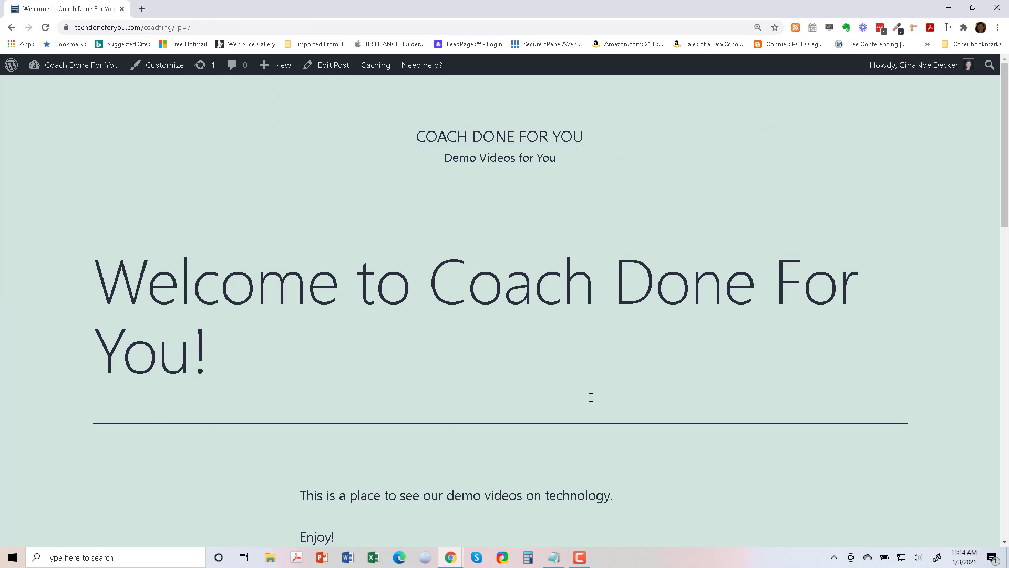
pyautogui.scroll(-10, 591, 397)
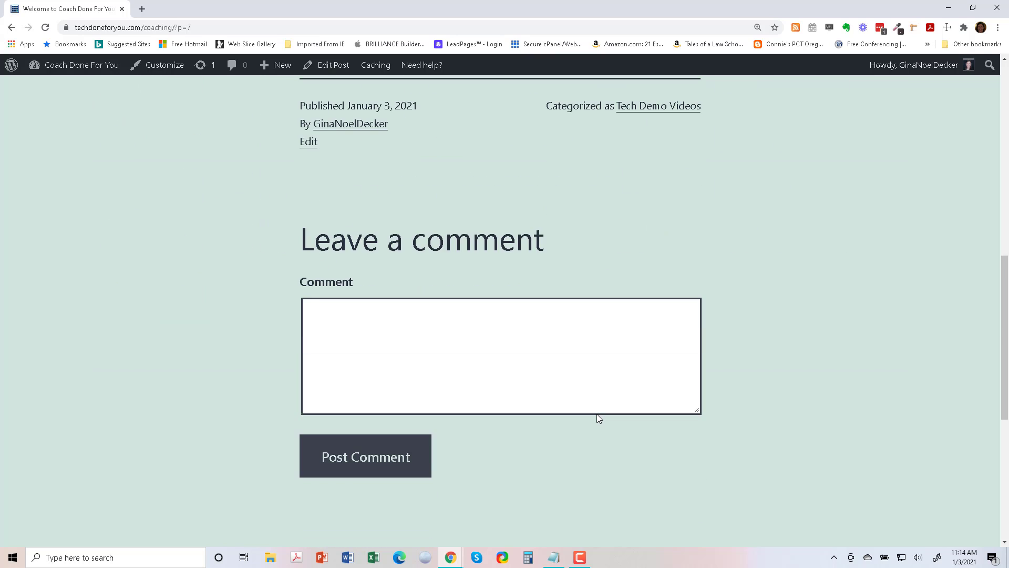
pyautogui.scroll(4, 597, 415)
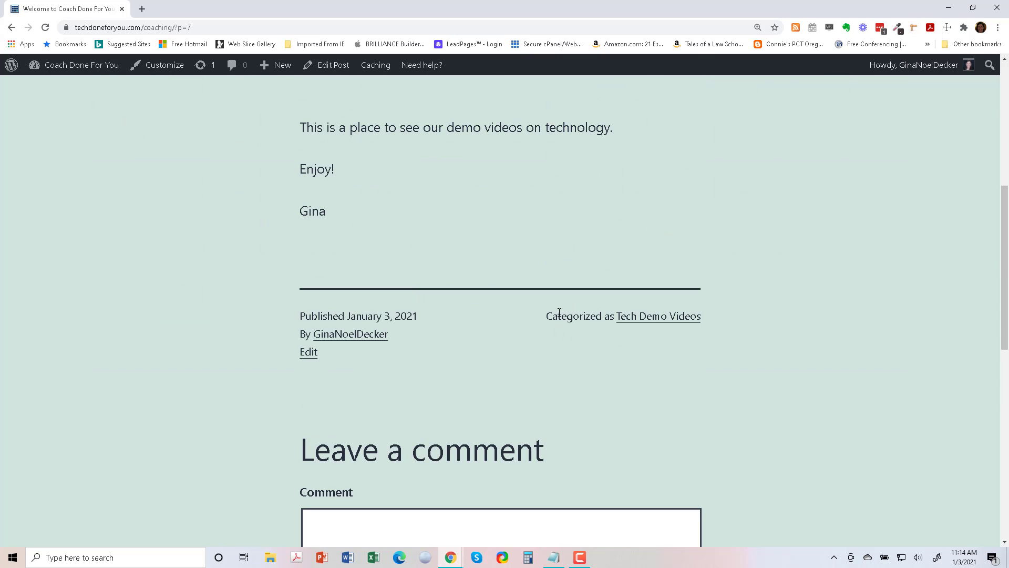
pyautogui.scroll(-5, 631, 353)
pyautogui.scroll(12, 588, 480)
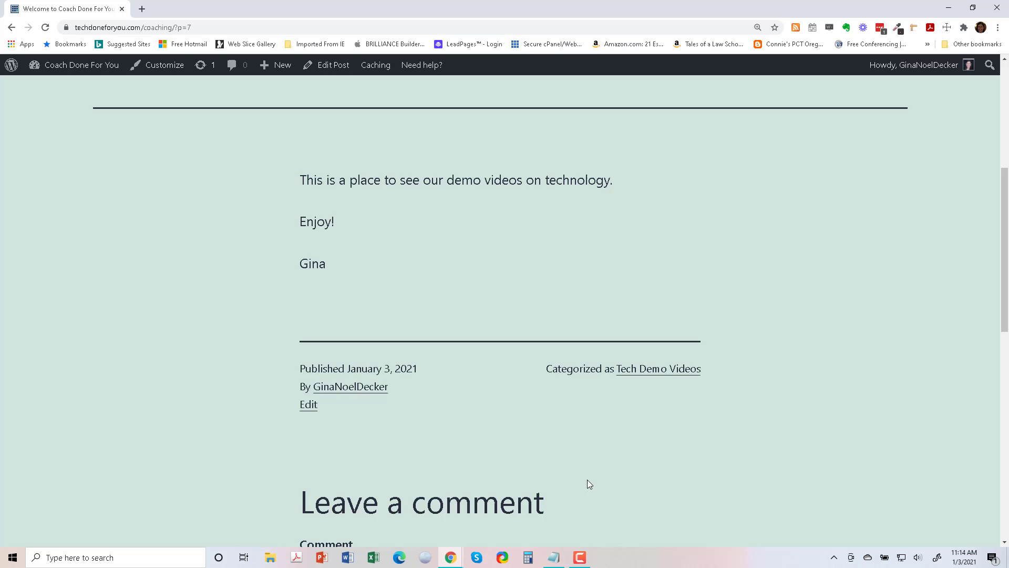